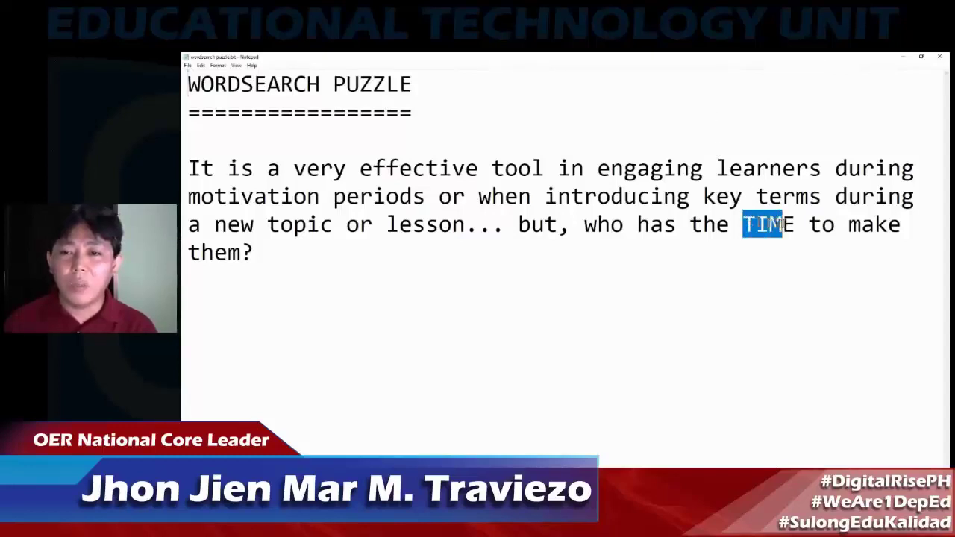
- Highlight TIME in the WORDSEARCH PUZZLE notes, then close Notepad
{"action": "left_click_drag", "start_coordinate": [783, 225], "coordinate": [806, 230]}
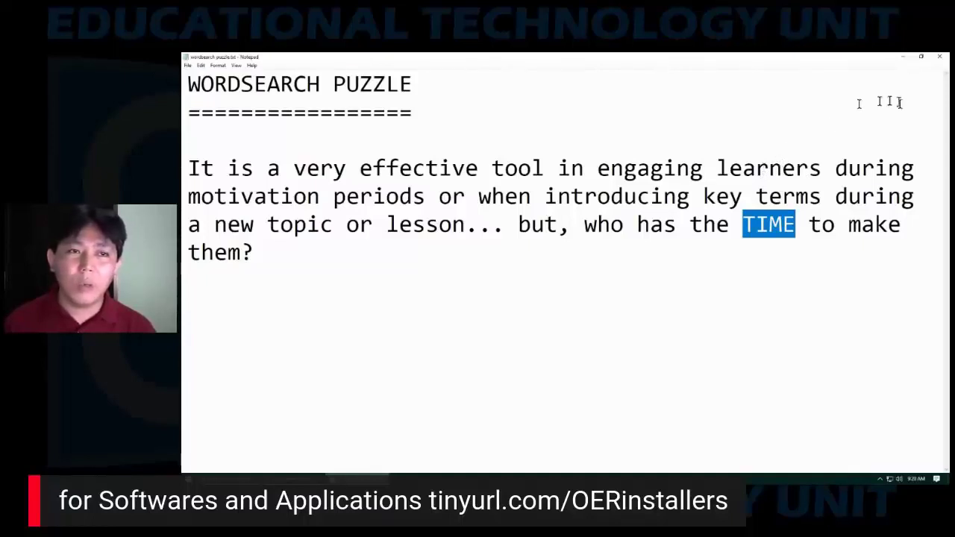
{"action": "left_click", "coordinate": [937, 59]}
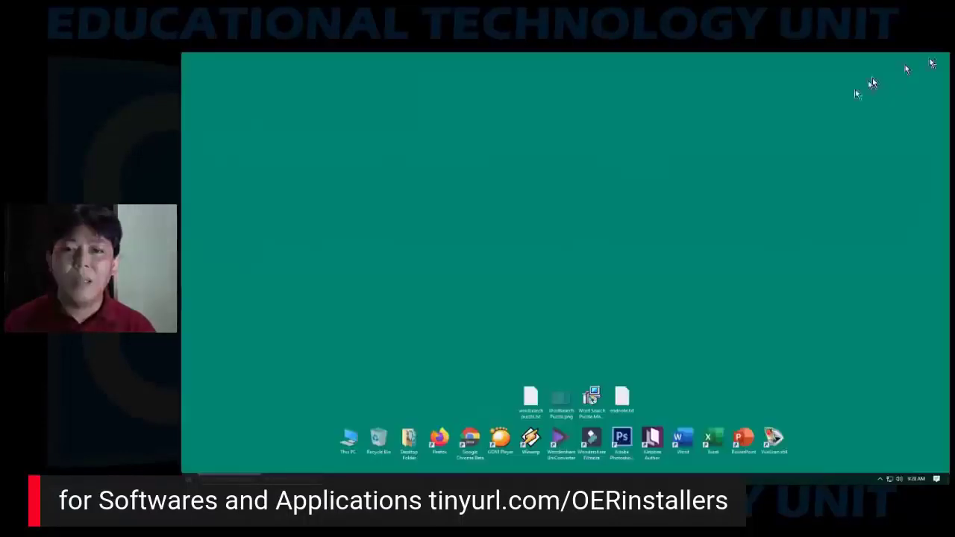
{"action": "right_click", "coordinate": [565, 396]}
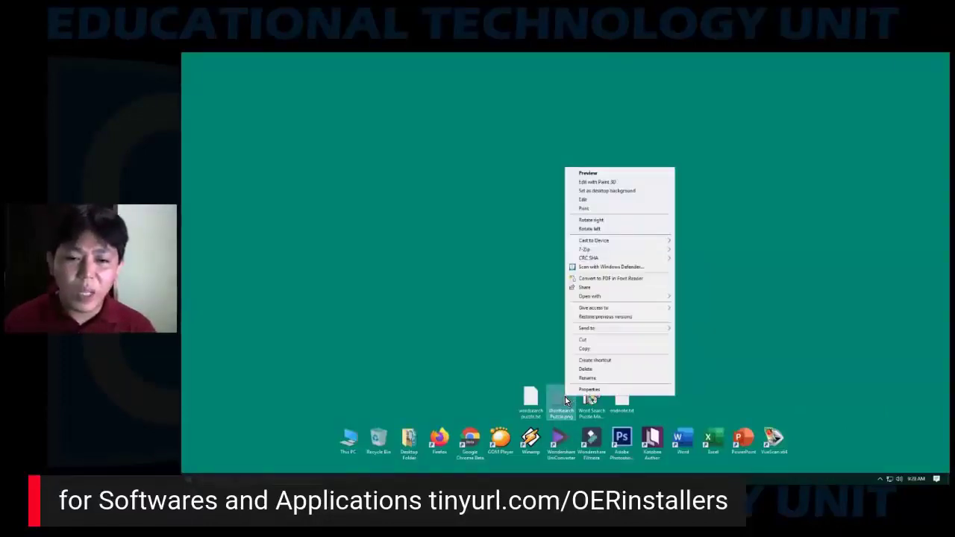
{"action": "left_click", "coordinate": [617, 174]}
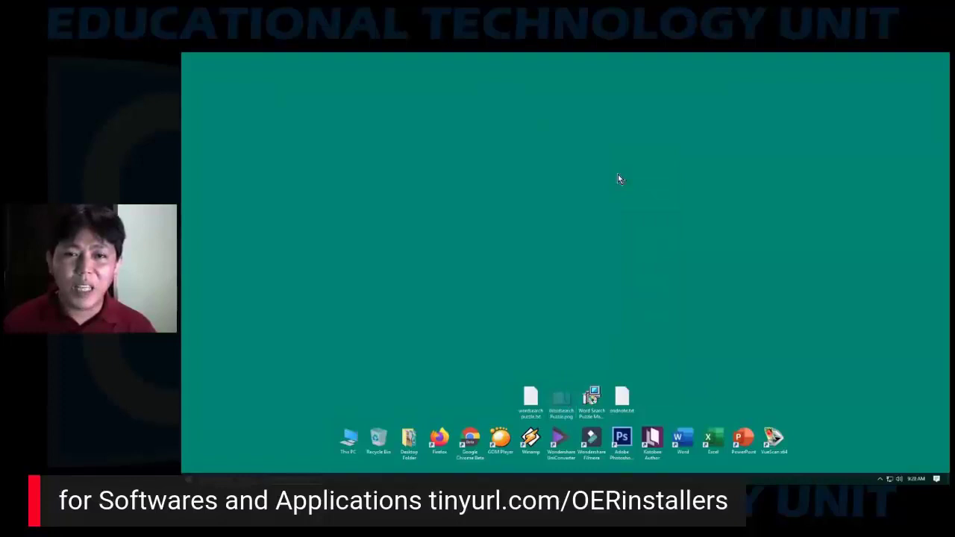
{"action": "scroll", "coordinate": [646, 195], "scroll_direction": "up", "scroll_amount": 2}
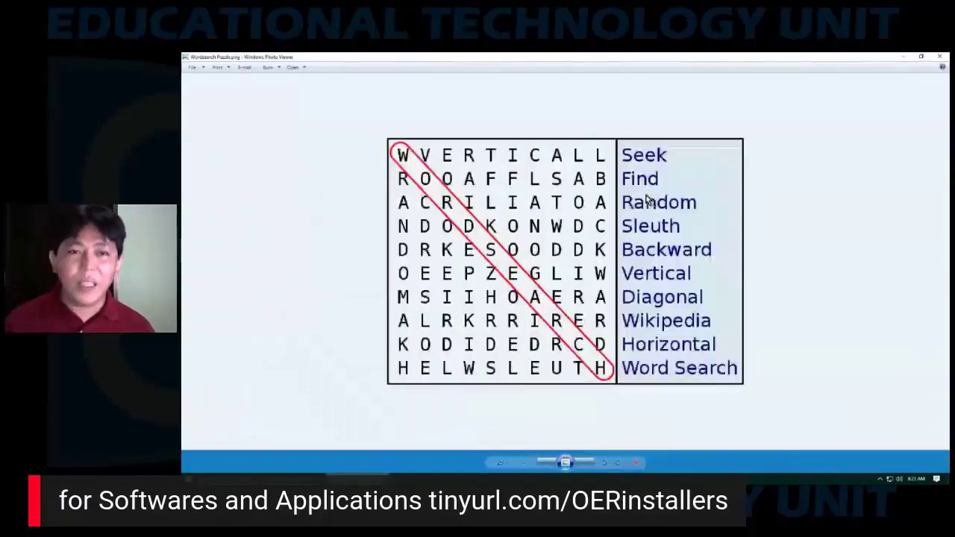
{"action": "scroll", "coordinate": [646, 196], "scroll_direction": "up", "scroll_amount": 1}
{"action": "scroll", "coordinate": [646, 195], "scroll_direction": "up", "scroll_amount": 1}
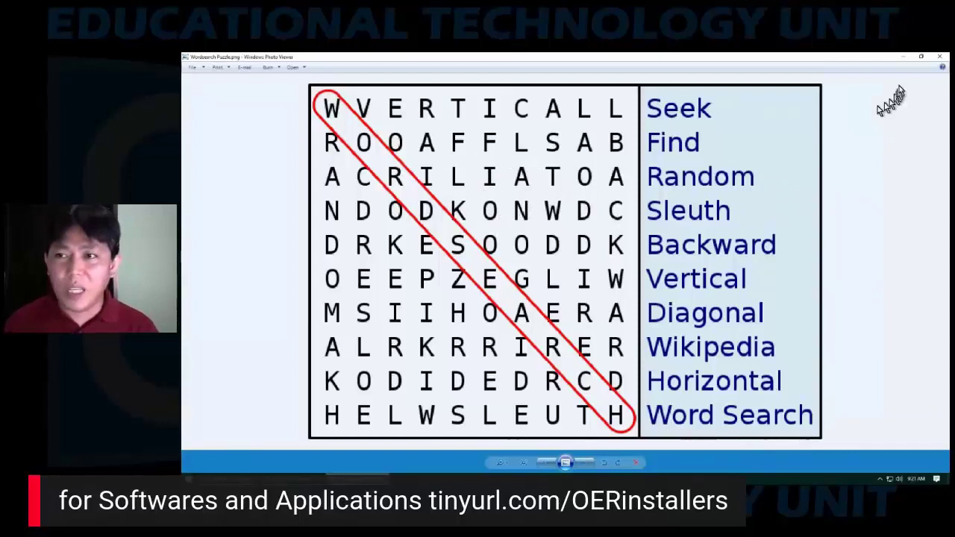
{"action": "left_click", "coordinate": [940, 56]}
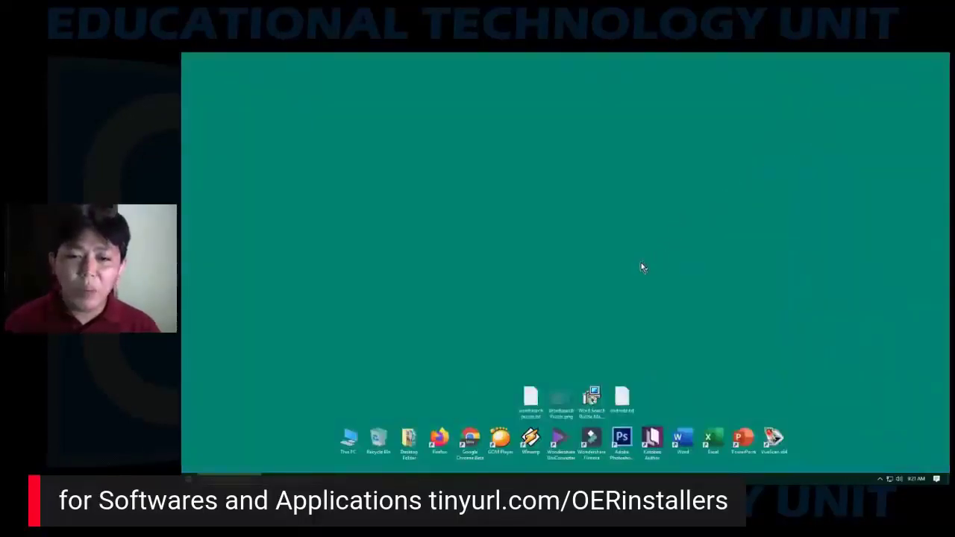
- Start a blank Word document and insert an 8-column by 7-row table
{"action": "double_click", "coordinate": [682, 438]}
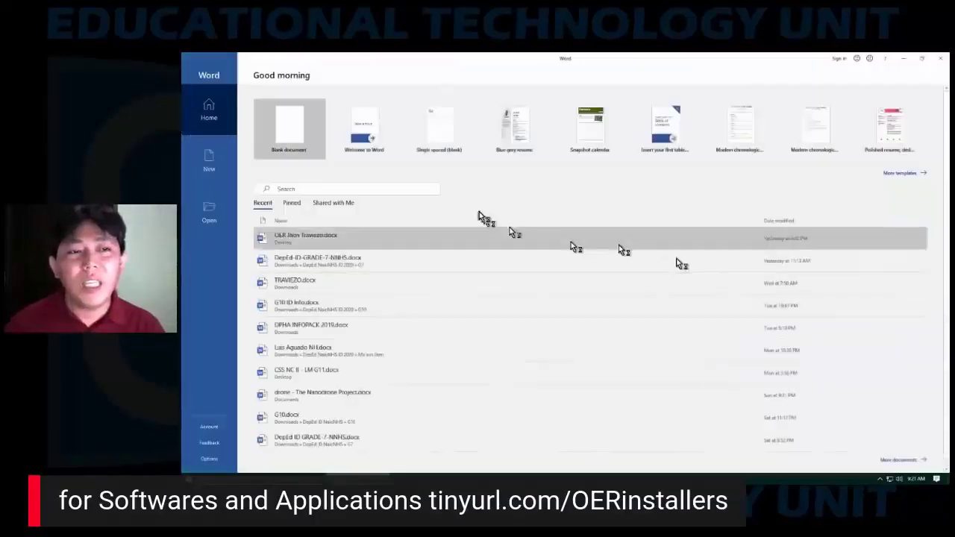
{"action": "left_click", "coordinate": [288, 140]}
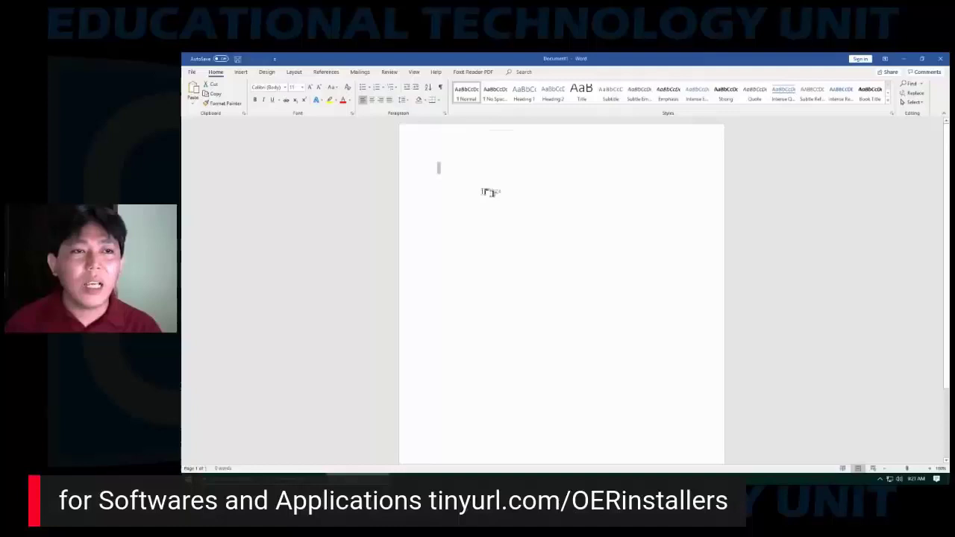
{"action": "left_click", "coordinate": [423, 159]}
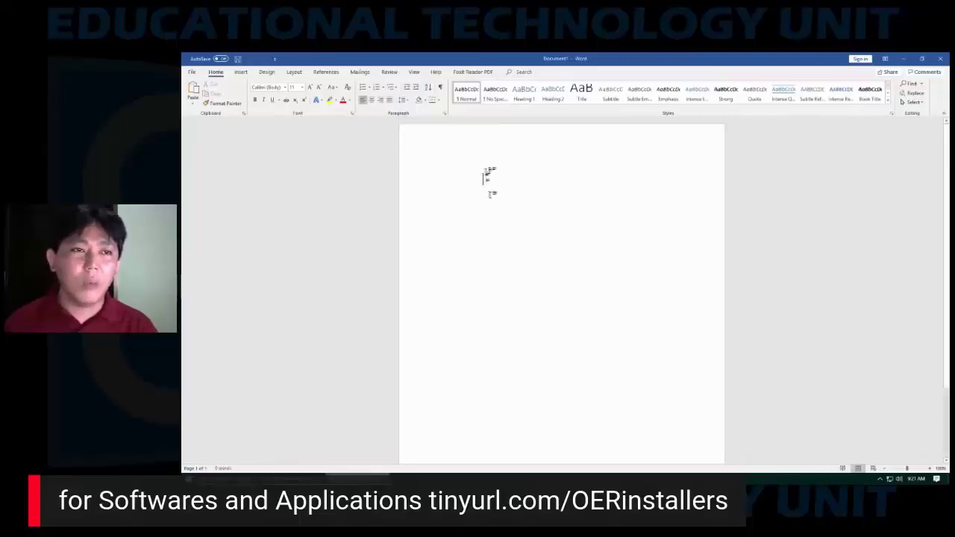
{"action": "left_click", "coordinate": [239, 72]}
{"action": "left_click", "coordinate": [245, 91]}
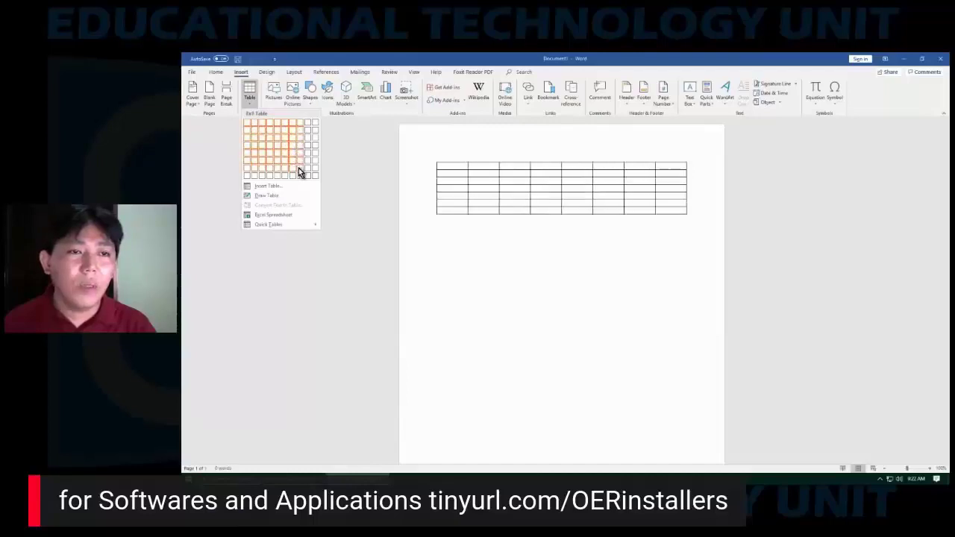
{"action": "left_click", "coordinate": [297, 168]}
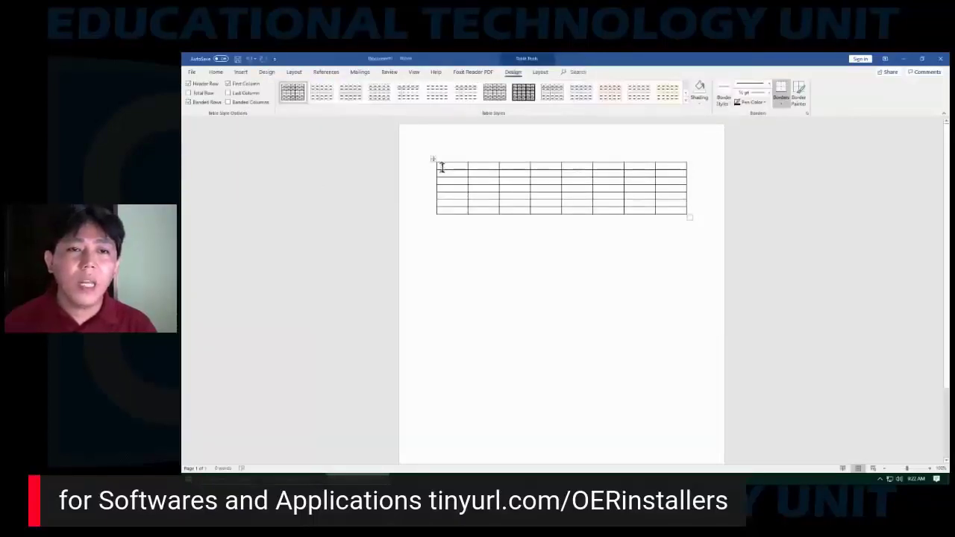
- Enlarge the whole table's font size and place the cursor in the top-right cell
{"action": "left_click_drag", "start_coordinate": [437, 167], "coordinate": [660, 209]}
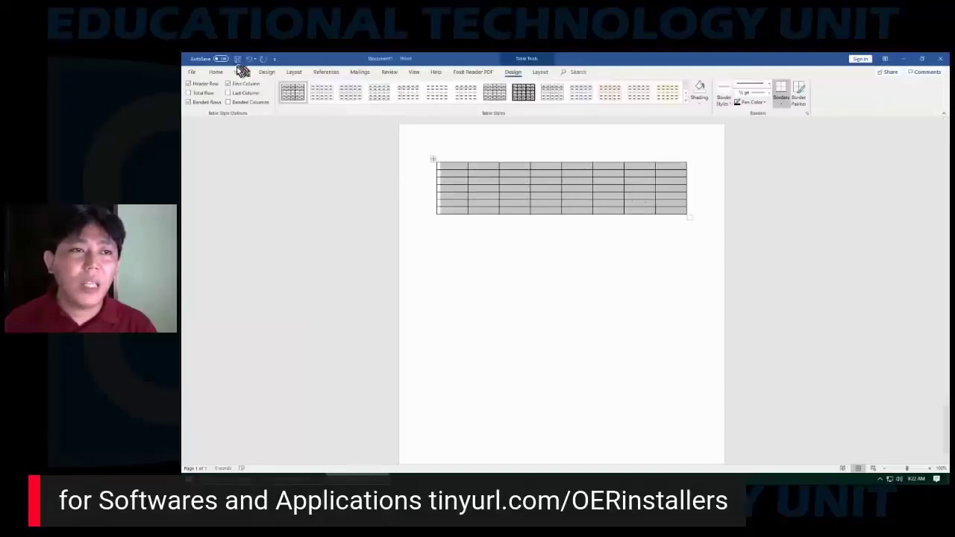
{"action": "left_click", "coordinate": [216, 73]}
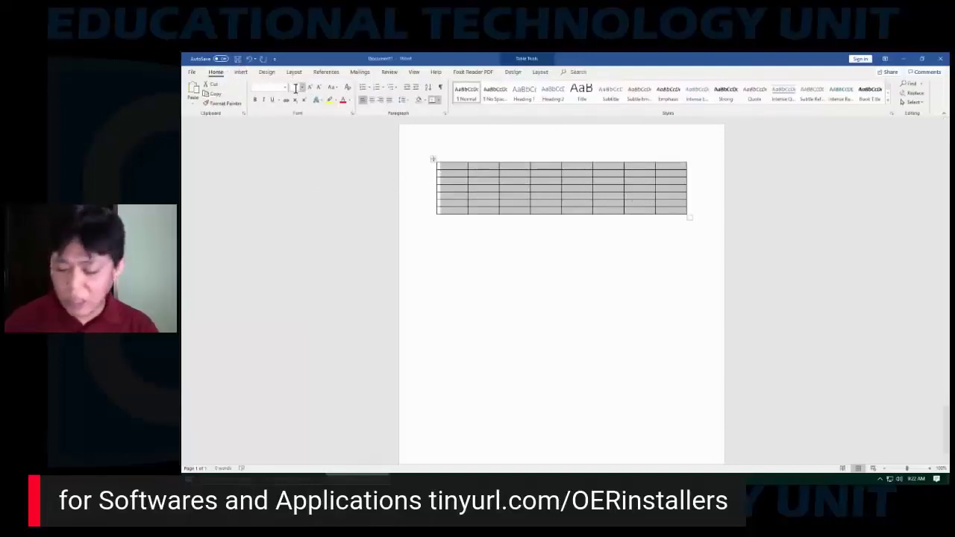
{"action": "type", "text": "48"}
{"action": "key", "text": "Return"}
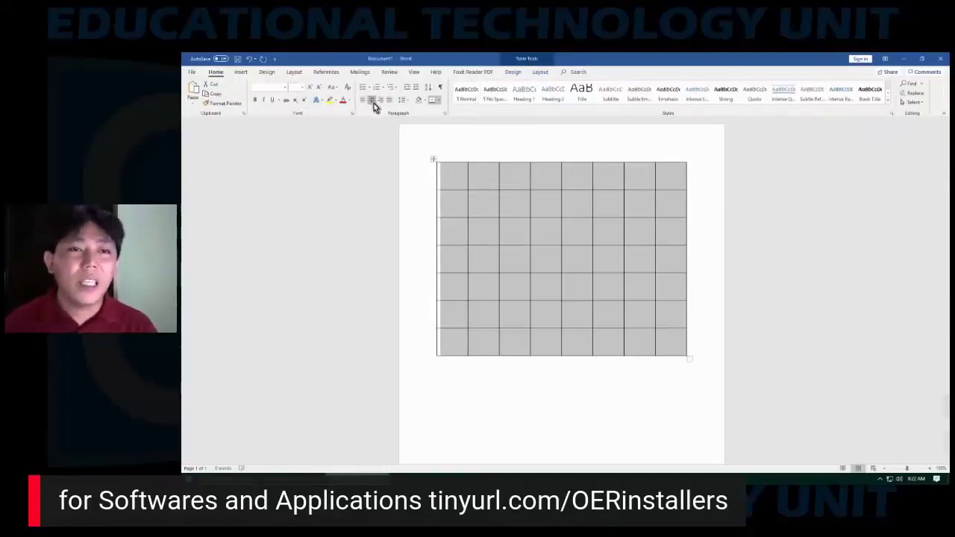
{"action": "left_click", "coordinate": [454, 173]}
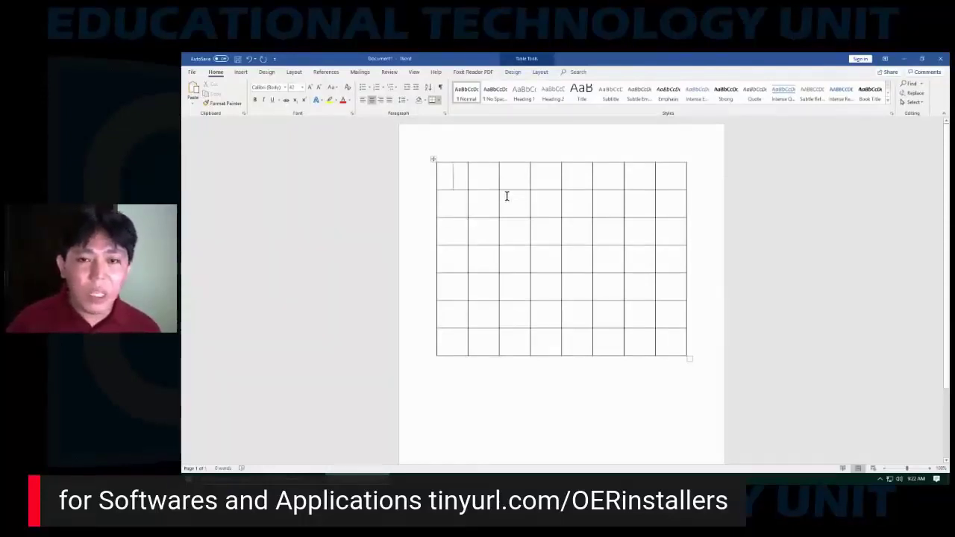
{"action": "left_click", "coordinate": [672, 180]}
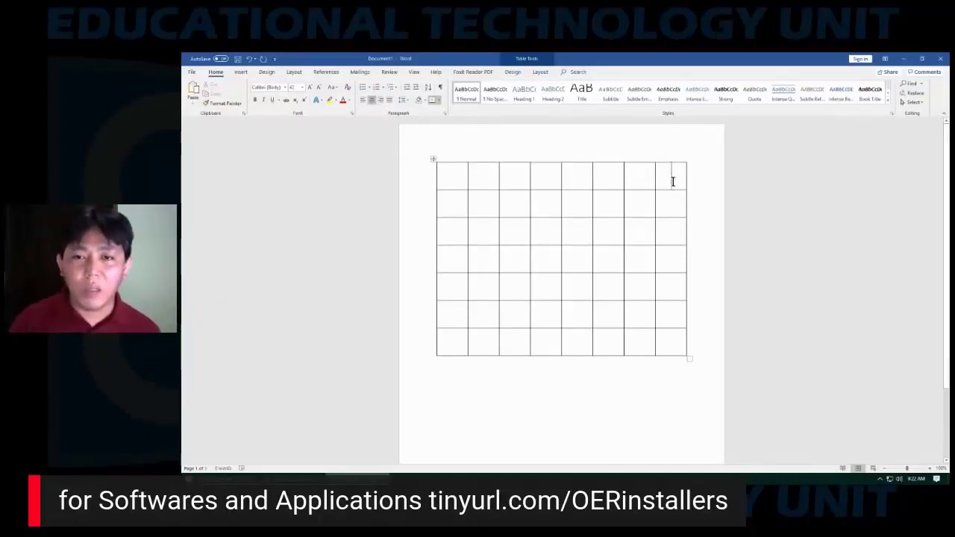
- Type SOLID down the last column, one letter per cell
{"action": "type", "text": "S"}
{"action": "key", "text": "Down"}
{"action": "type", "text": "O"}
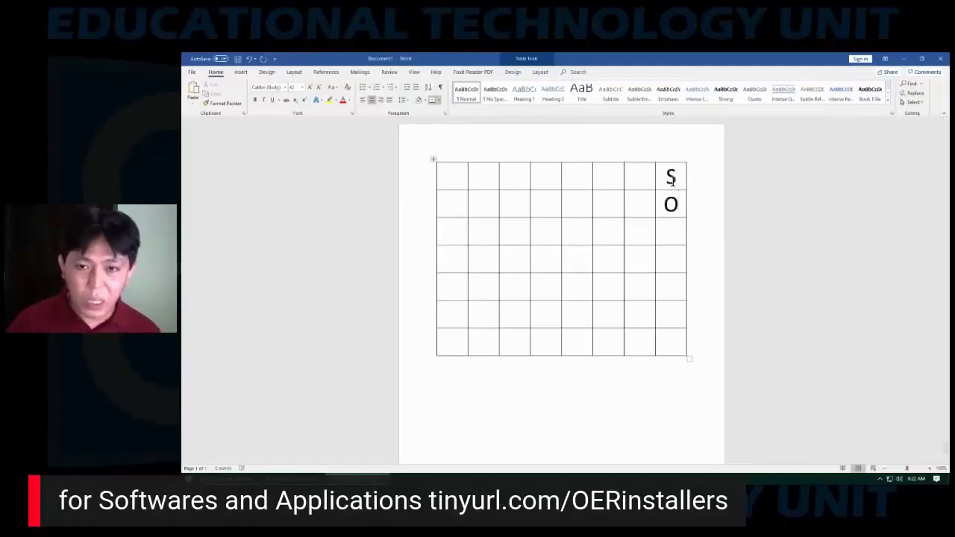
{"action": "key", "text": "Down"}
{"action": "type", "text": "L"}
{"action": "key", "text": "Down"}
{"action": "type", "text": "I"}
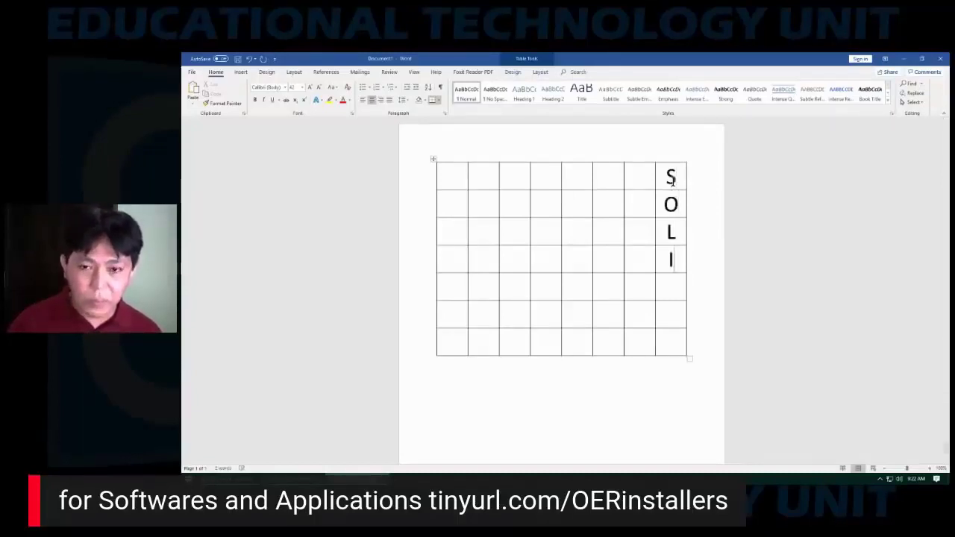
{"action": "key", "text": "Down"}
{"action": "type", "text": "D"}
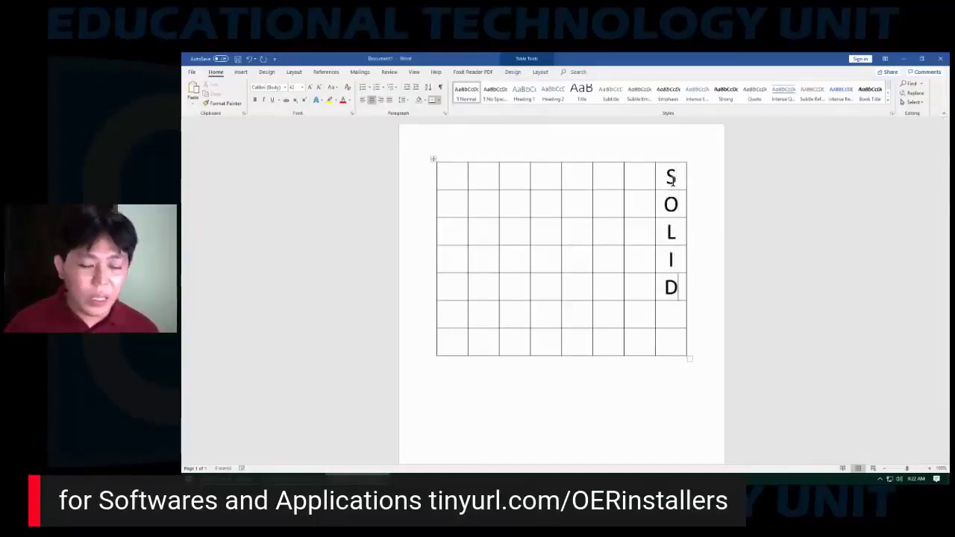
- Enter GAS letters near the bottom of the first column
{"action": "key", "text": "Up"}
{"action": "key", "text": "Up"}
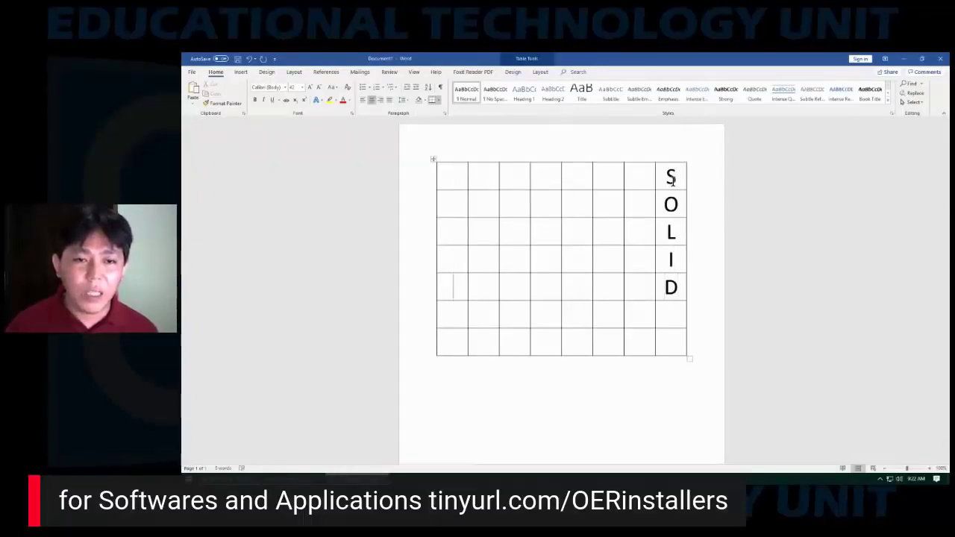
{"action": "type", "text": "G"}
{"action": "key", "text": "Down"}
{"action": "type", "text": "A"}
{"action": "key", "text": "Down"}
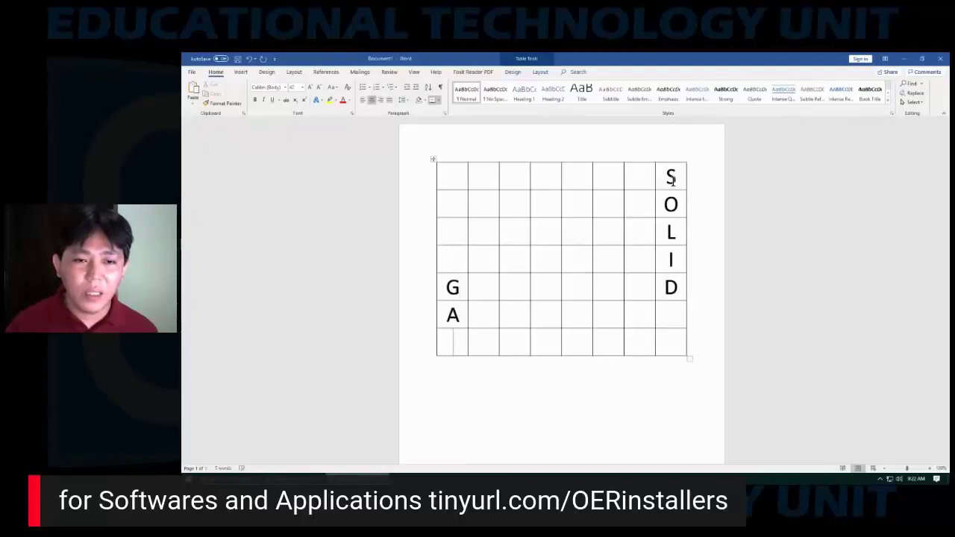
- Spell ELEMENT diagonally from the top-left cell down to row 7, column 7
{"action": "key", "text": "Up"}
{"action": "key", "text": "Up"}
{"action": "key", "text": "Up"}
{"action": "key", "text": "Up"}
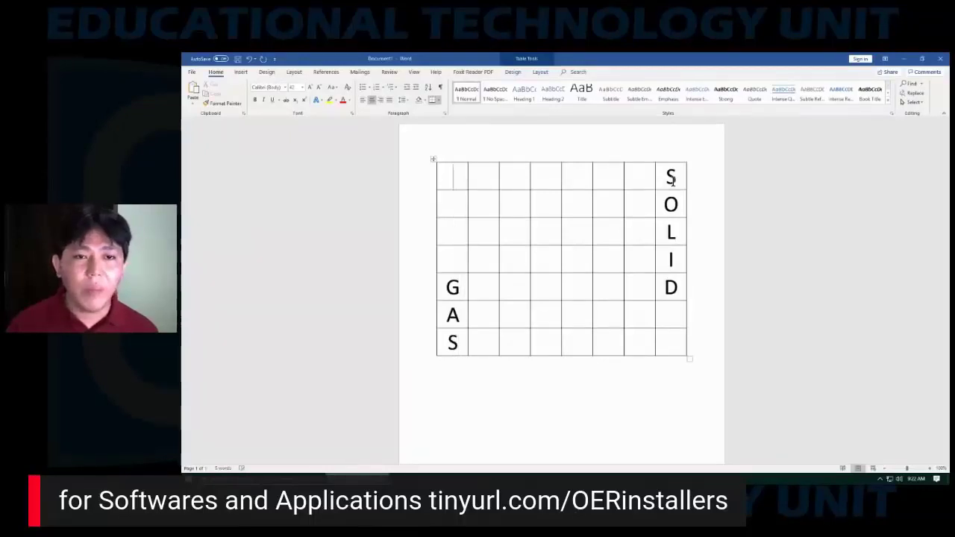
{"action": "type", "text": "E"}
{"action": "key", "text": "Down"}
{"action": "key", "text": "Right"}
{"action": "type", "text": "L"}
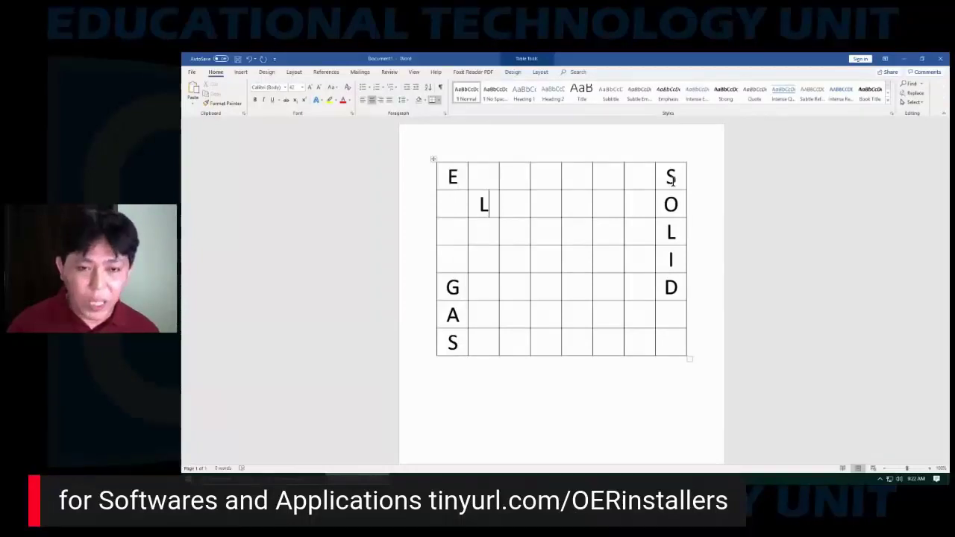
{"action": "key", "text": "Down"}
{"action": "type", "text": "E"}
{"action": "key", "text": "Down"}
{"action": "key", "text": "Right"}
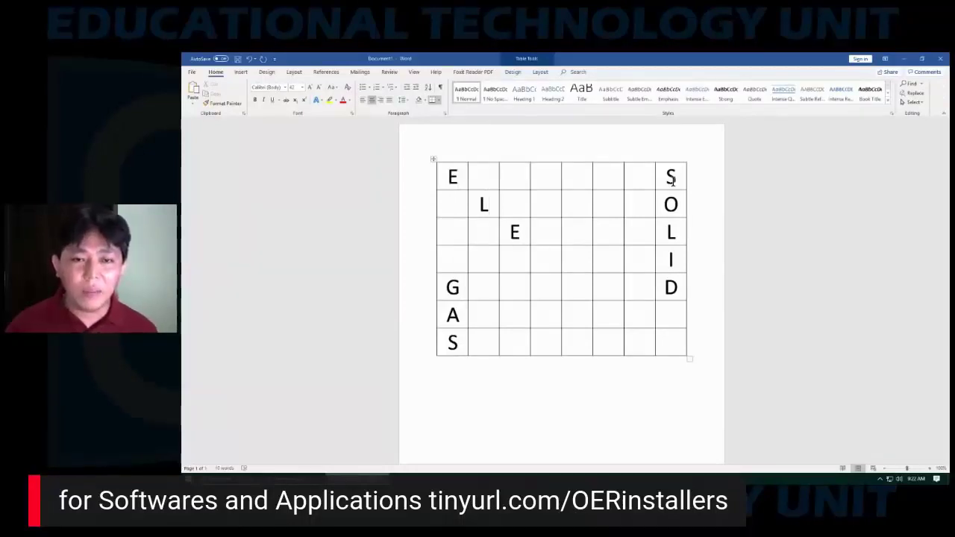
{"action": "type", "text": "M"}
{"action": "key", "text": "Down"}
{"action": "key", "text": "Right"}
{"action": "type", "text": "E"}
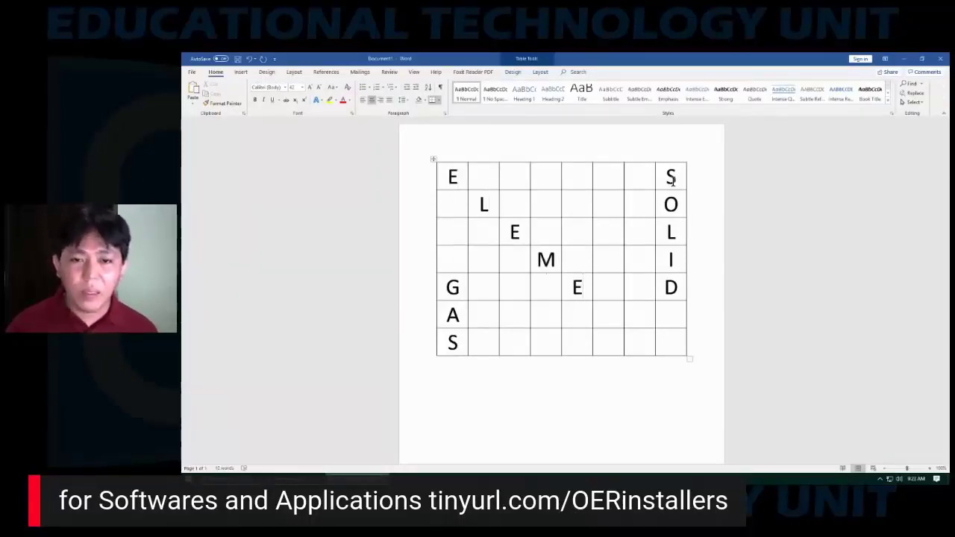
{"action": "type", "text": "N"}
{"action": "key", "text": "Down"}
{"action": "key", "text": "Right"}
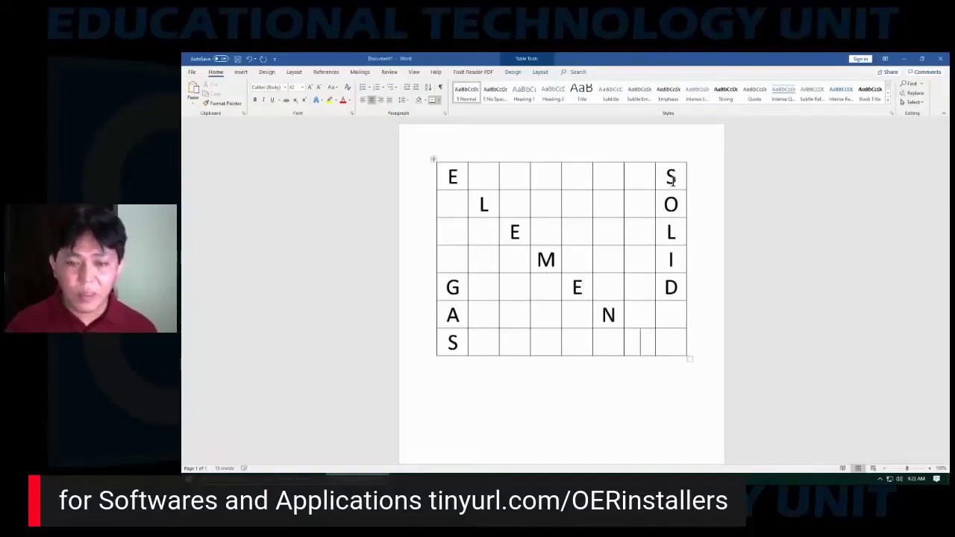
{"action": "type", "text": "T"}
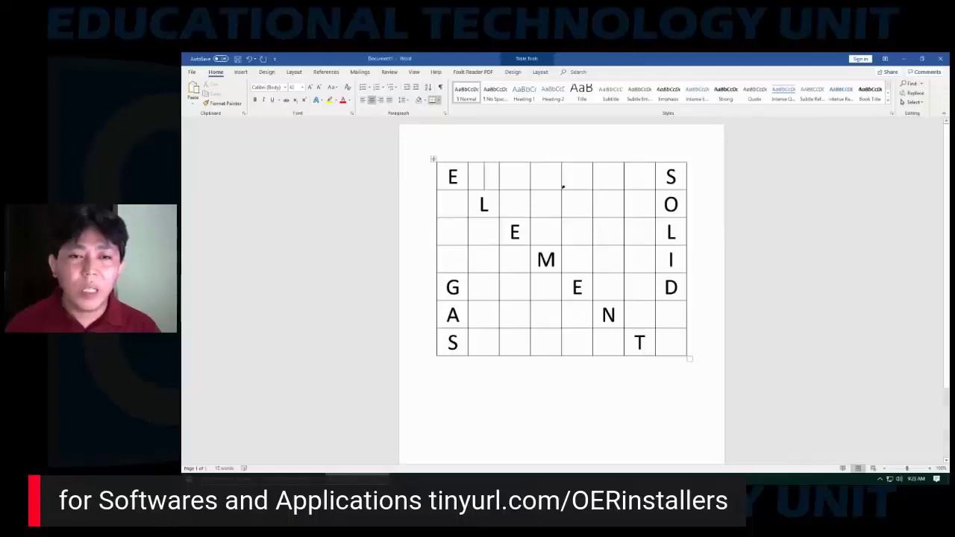
- Fill the blank cells of rows 1 and 2 with filler letters G, M, K, L, V, V, L, M
{"action": "left_click_drag", "start_coordinate": [496, 177], "coordinate": [647, 186]}
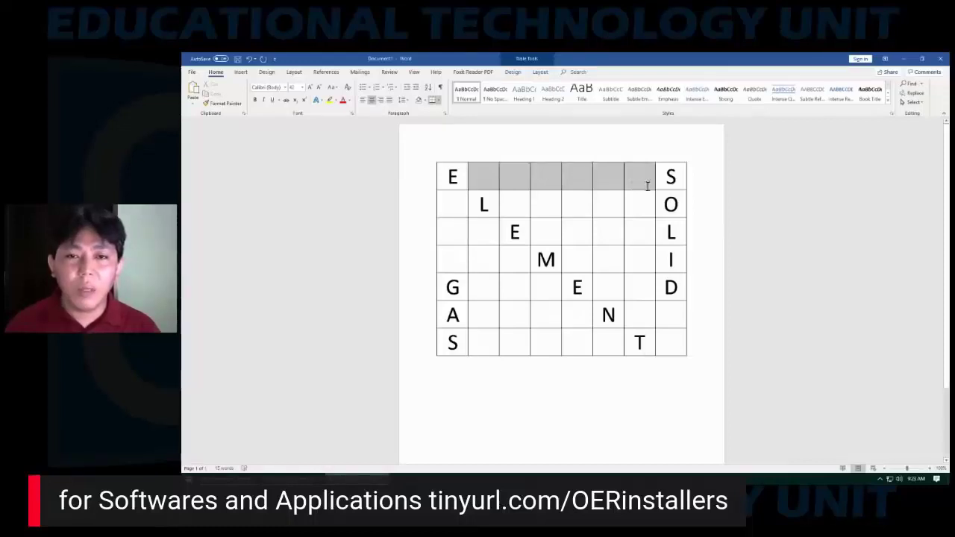
{"action": "left_click", "coordinate": [490, 181]}
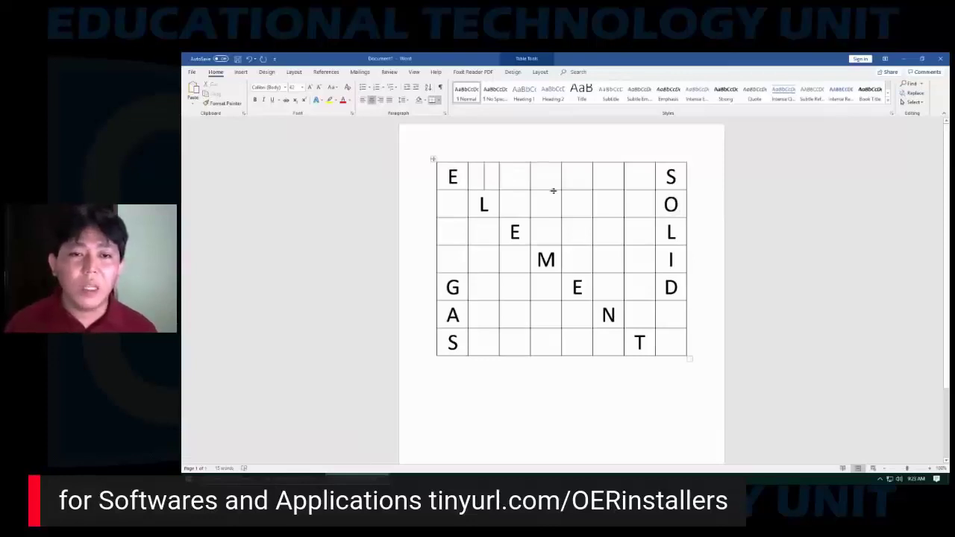
{"action": "type", "text": "G"}
{"action": "key", "text": "Tab"}
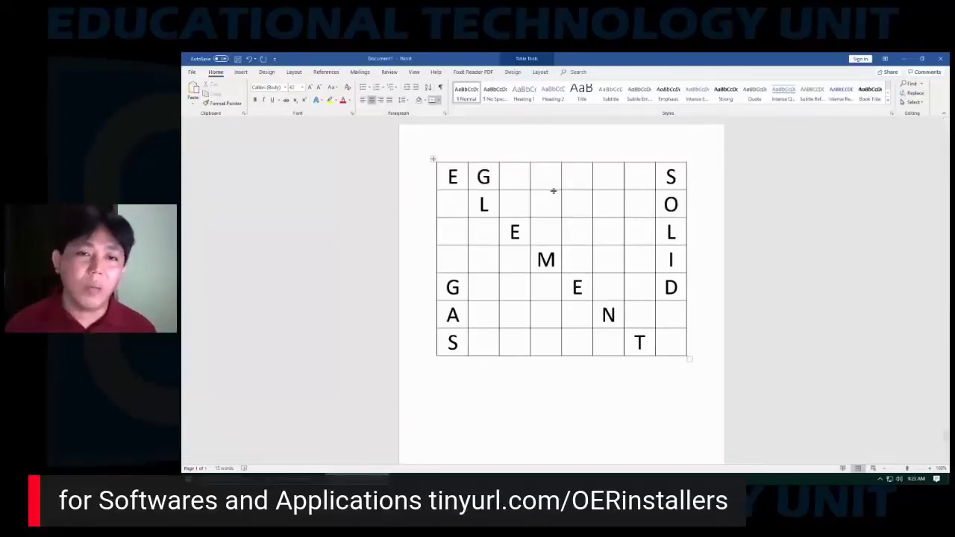
{"action": "type", "text": "AM"}
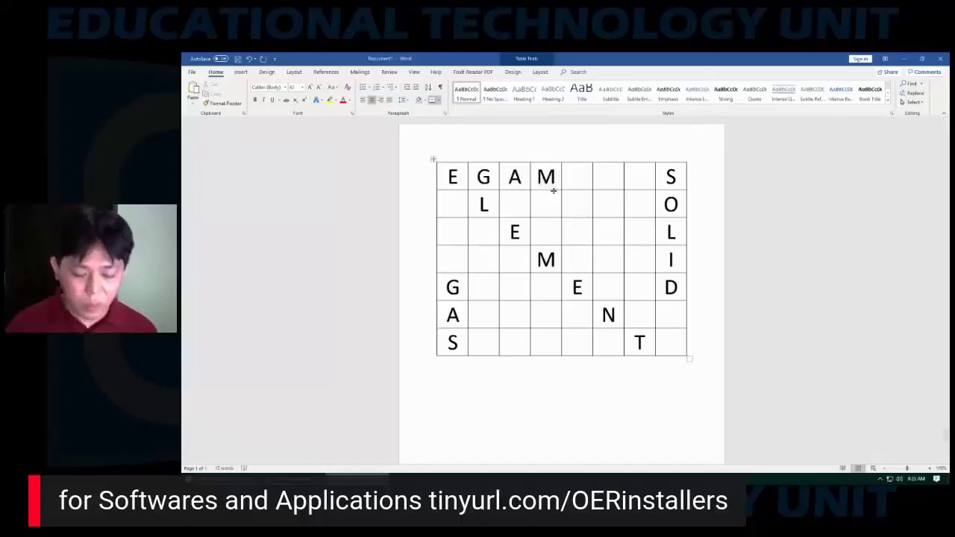
{"action": "type", "text": "S"}
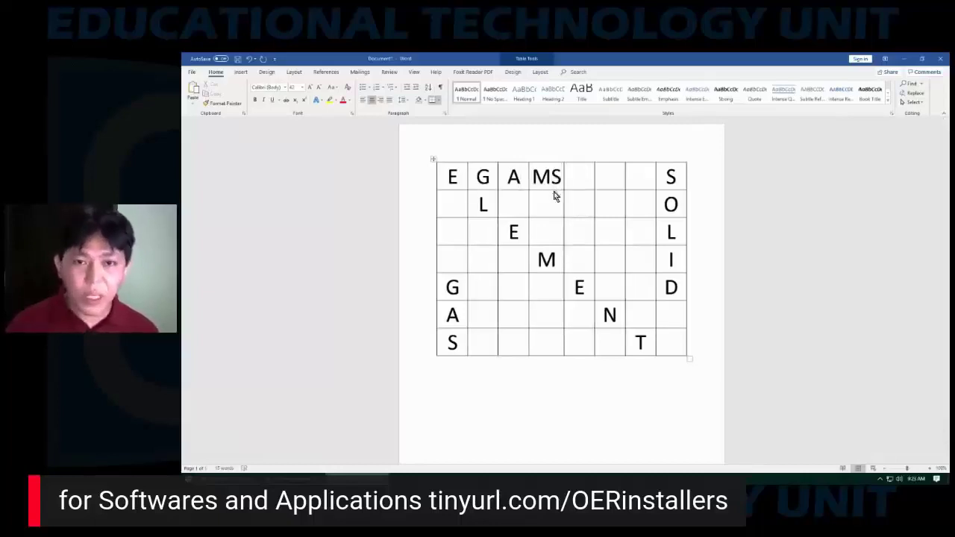
{"action": "key", "text": "BackSpace"}
{"action": "key", "text": "Tab"}
{"action": "type", "text": "K L "}
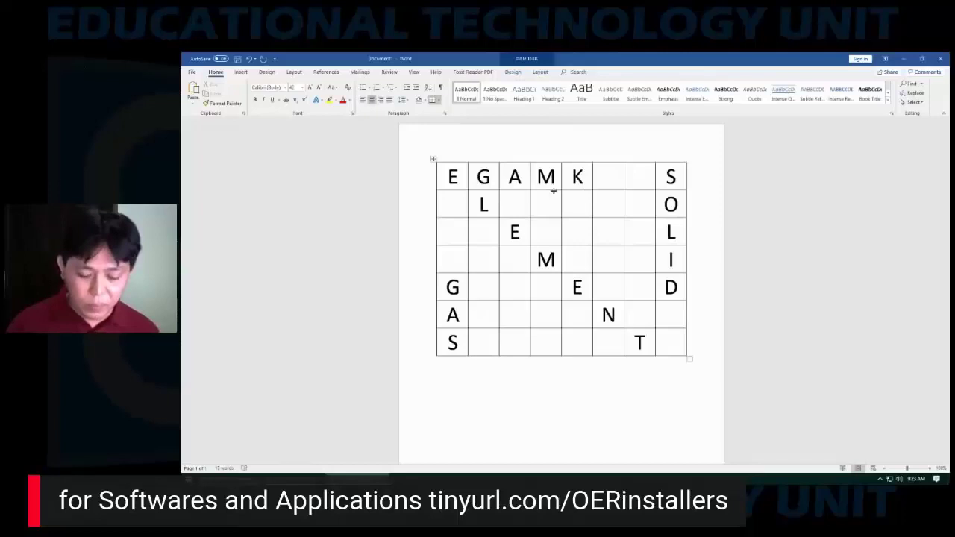
{"action": "type", "text": "V"}
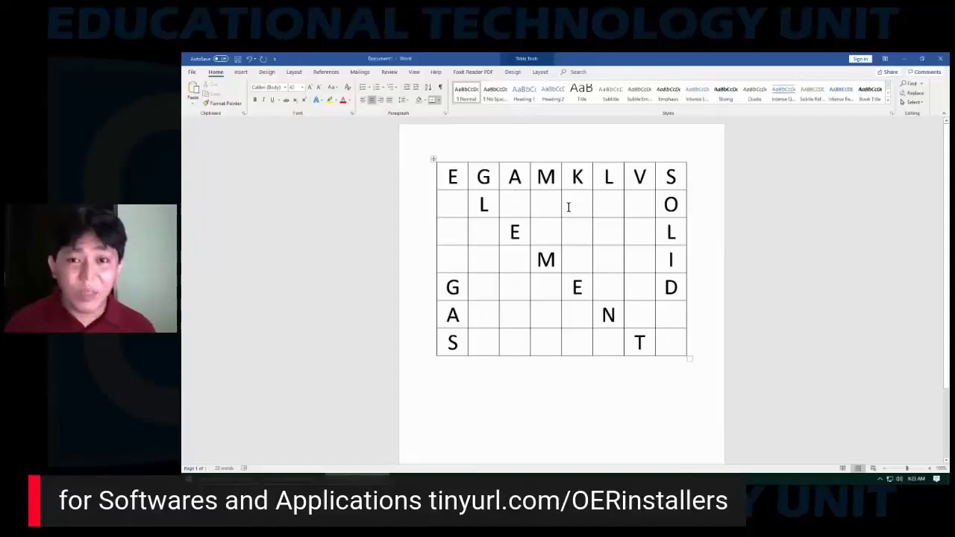
{"action": "type", "text": "V"}
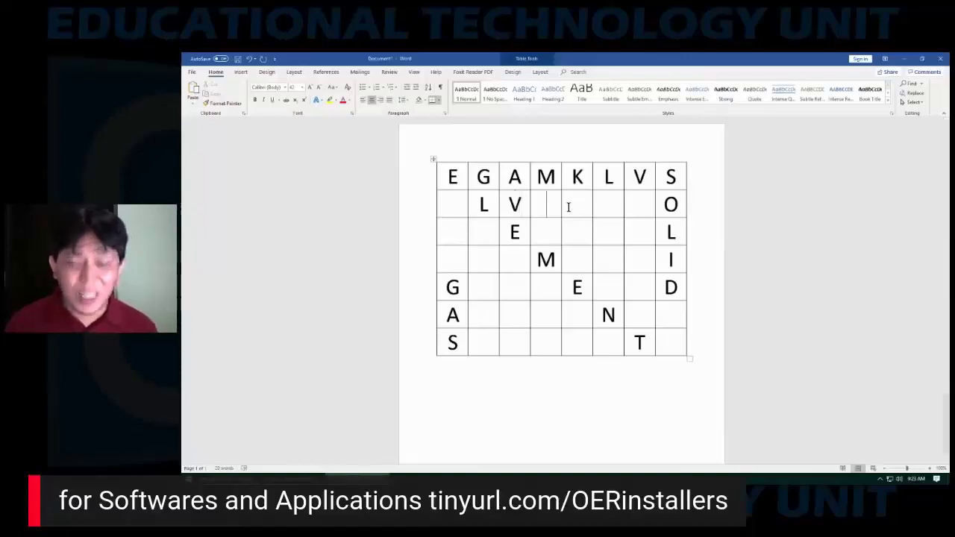
{"action": "type", "text": "L"}
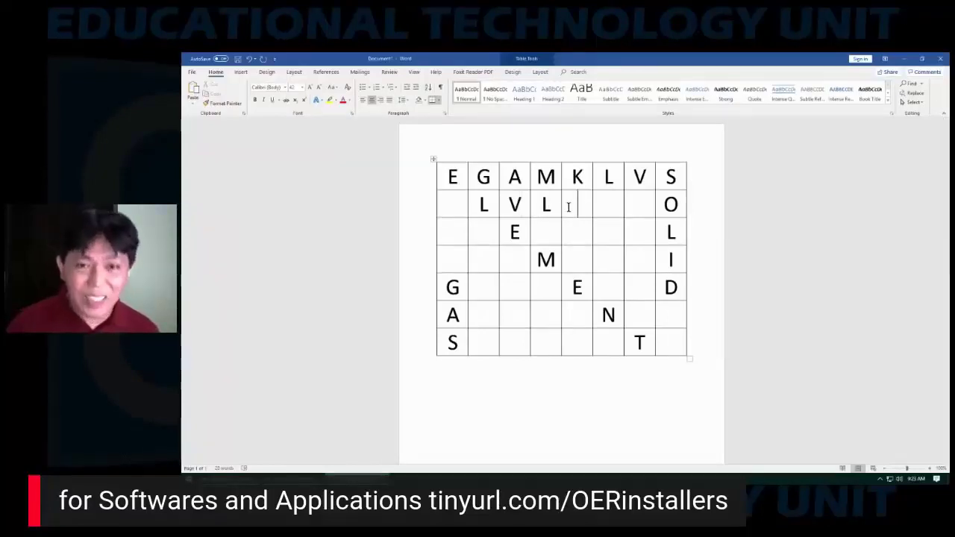
{"action": "type", "text": "M"}
{"action": "key", "text": "Tab"}
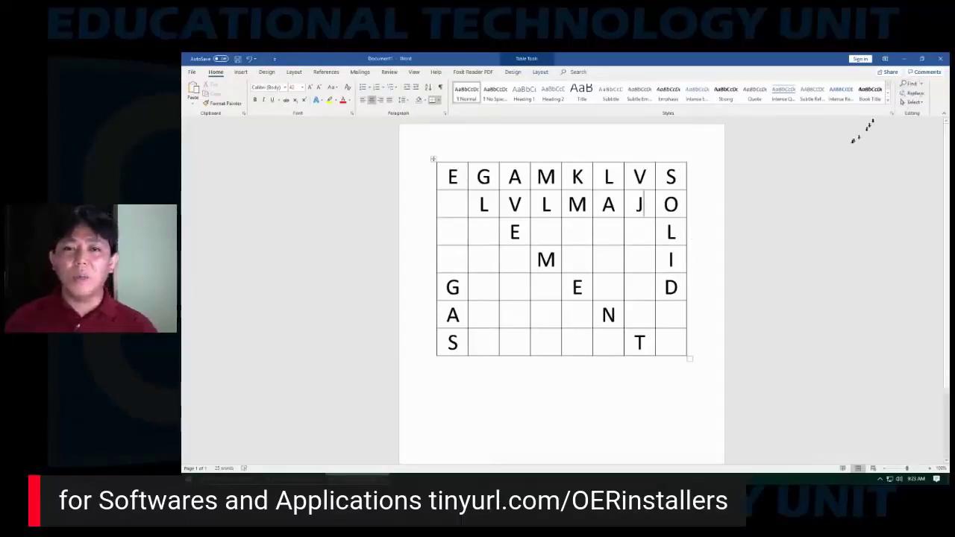
- Close the partly filled puzzle document and discard its changes with Don't Save
{"action": "left_click", "coordinate": [939, 65]}
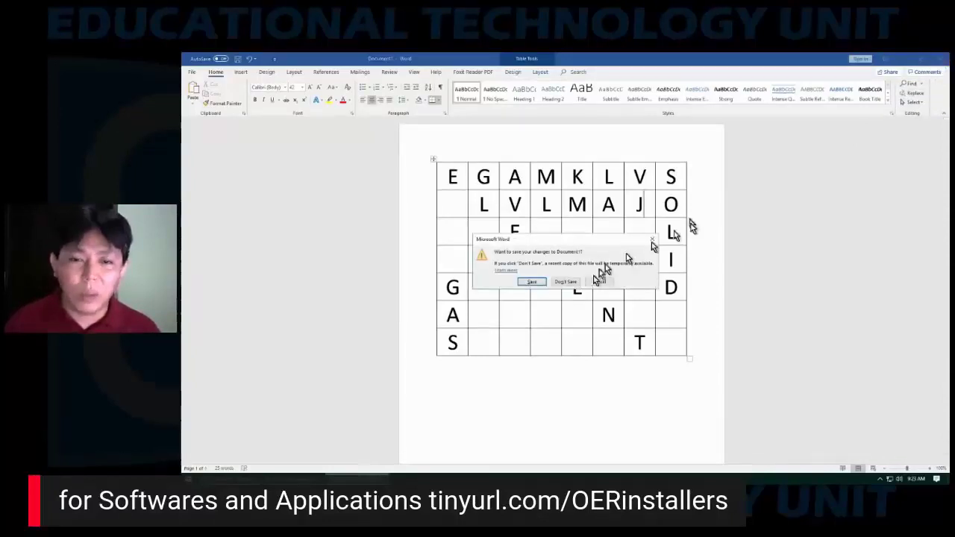
{"action": "left_click", "coordinate": [565, 280]}
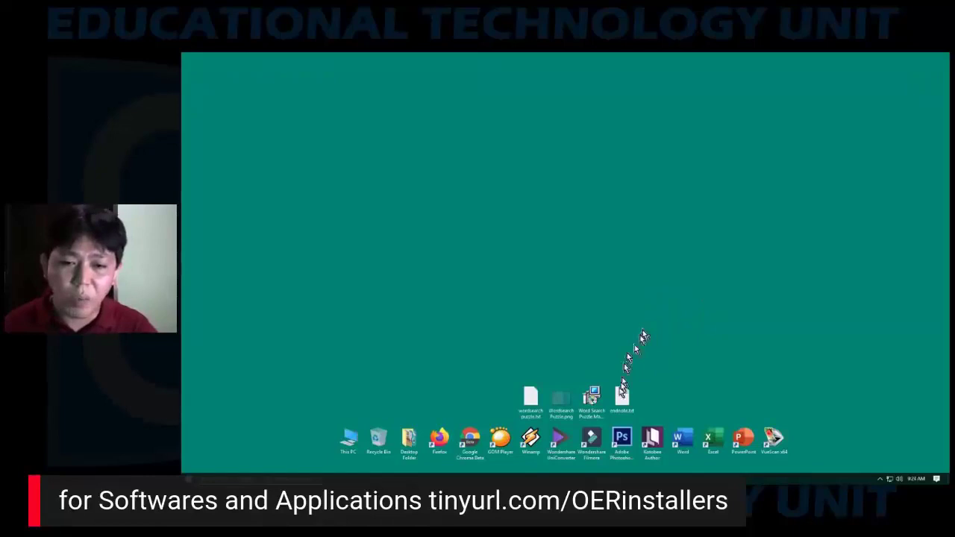
- Drag the puzzle maker installer to mid-desktop, review its Properties, and select it
{"action": "left_click_drag", "start_coordinate": [596, 401], "coordinate": [564, 229]}
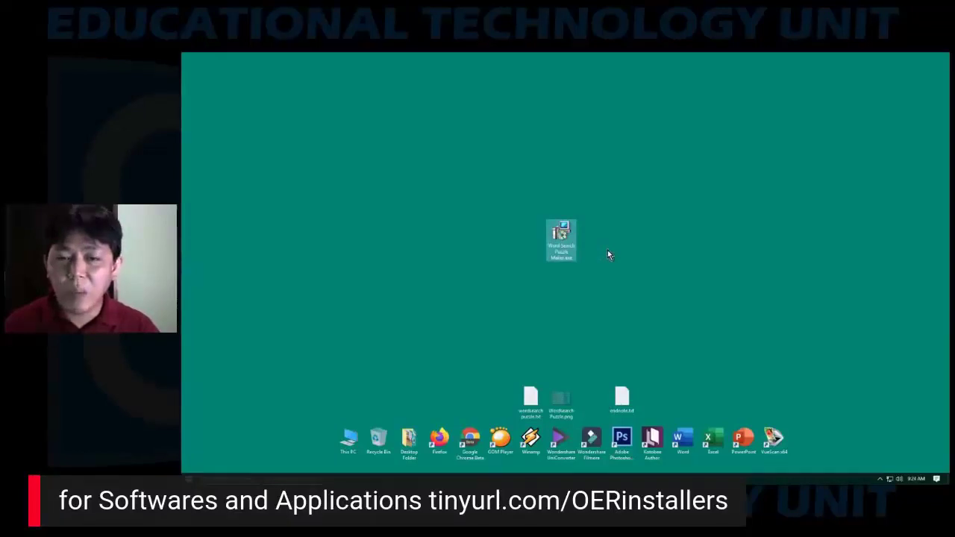
{"action": "key", "text": "Return"}
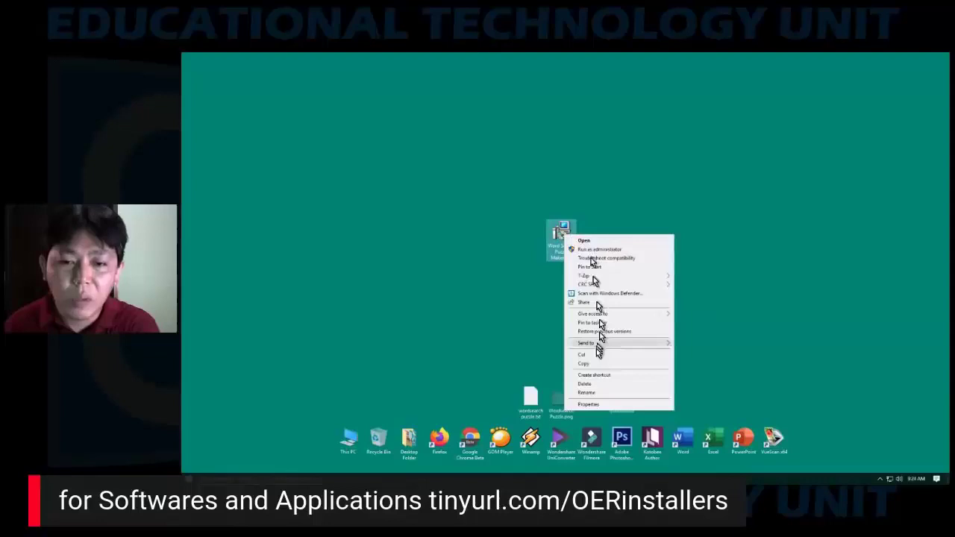
{"action": "left_click", "coordinate": [593, 404]}
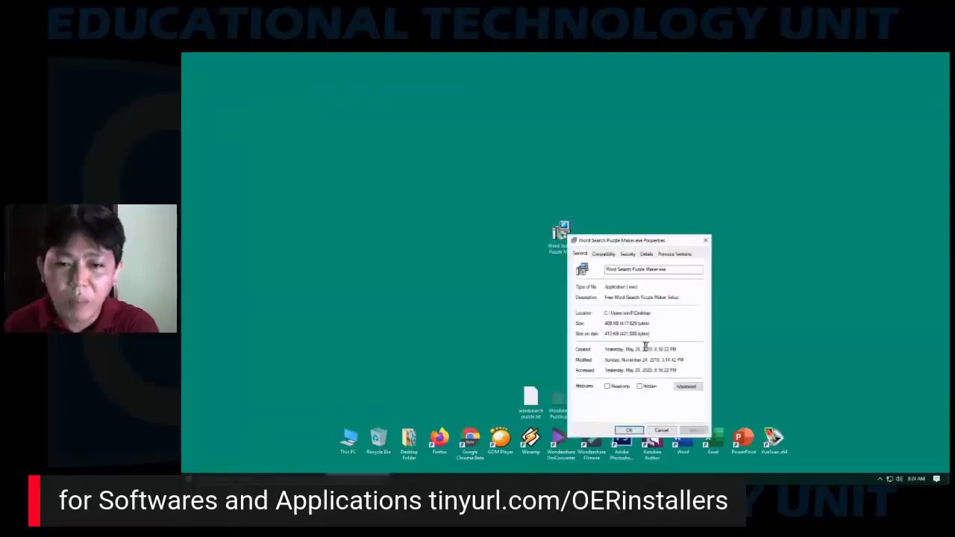
{"action": "left_click", "coordinate": [631, 431]}
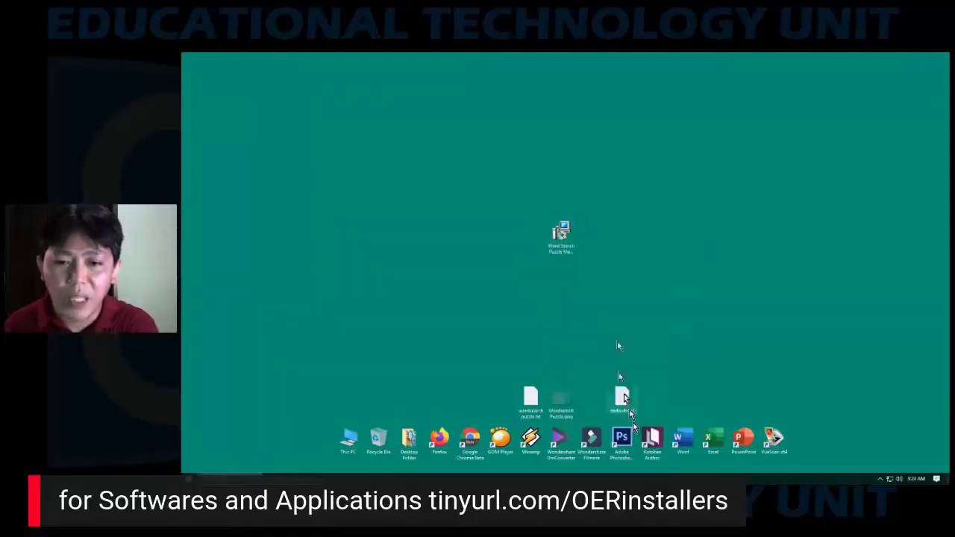
{"action": "left_click", "coordinate": [559, 237]}
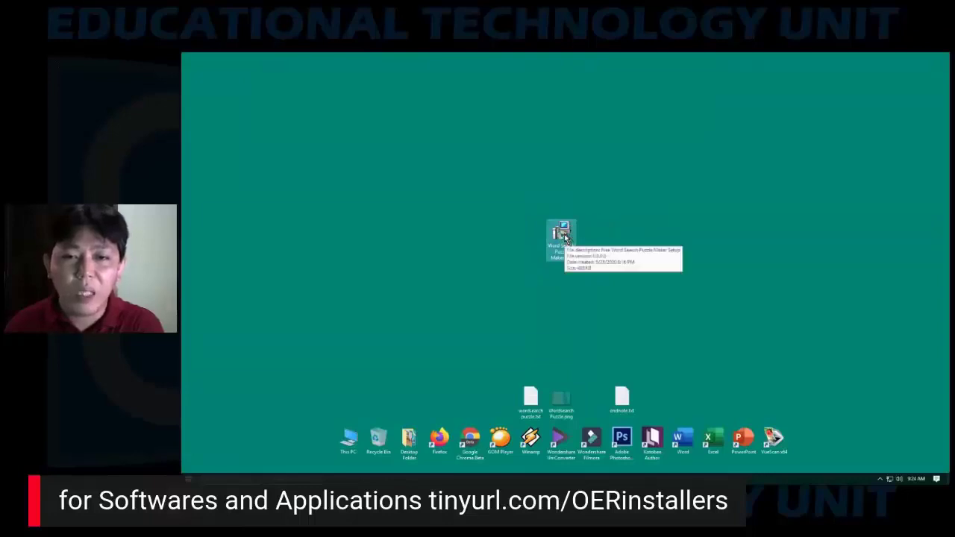
{"action": "mouse_move", "coordinate": [561, 238]}
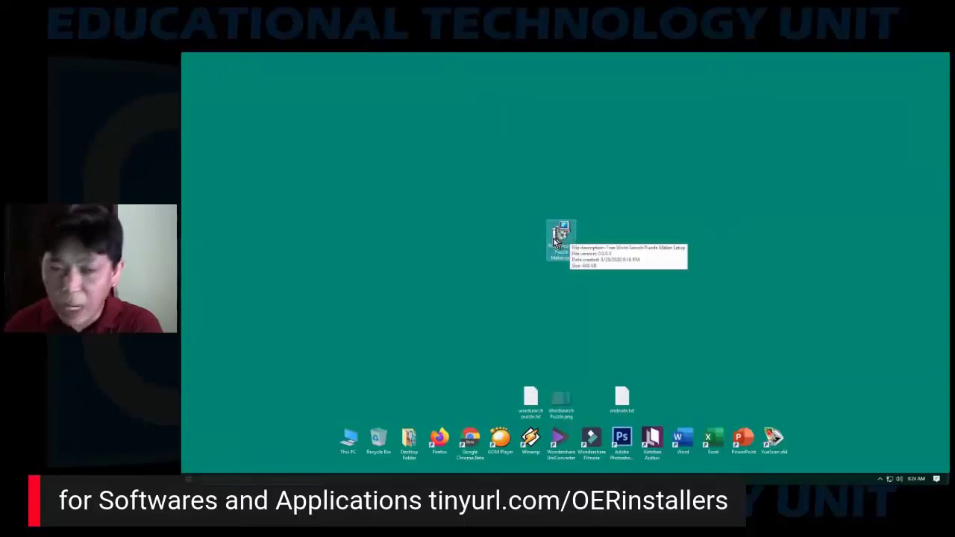
- Run the installer with default folders plus a desktop icon, finishing to launch the app
{"action": "double_click", "coordinate": [559, 237]}
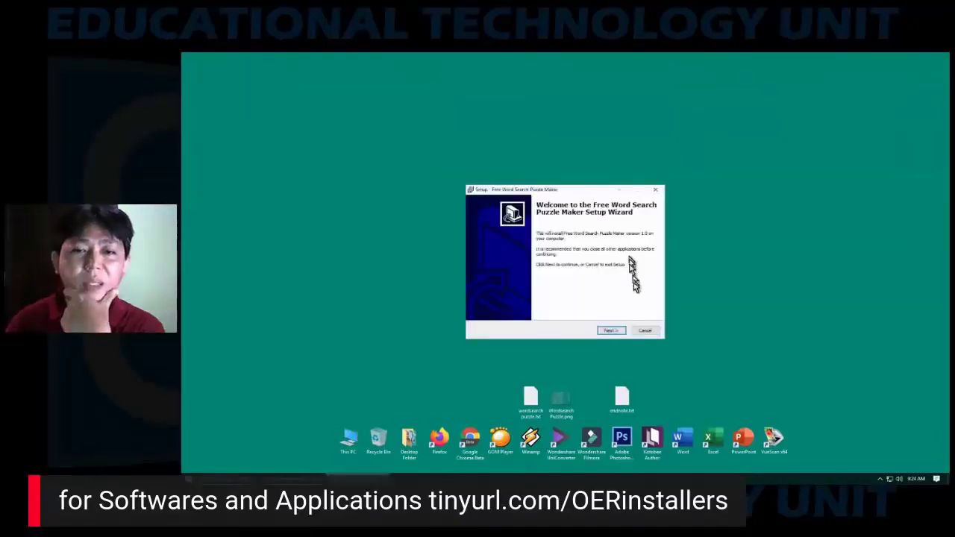
{"action": "left_click", "coordinate": [610, 333]}
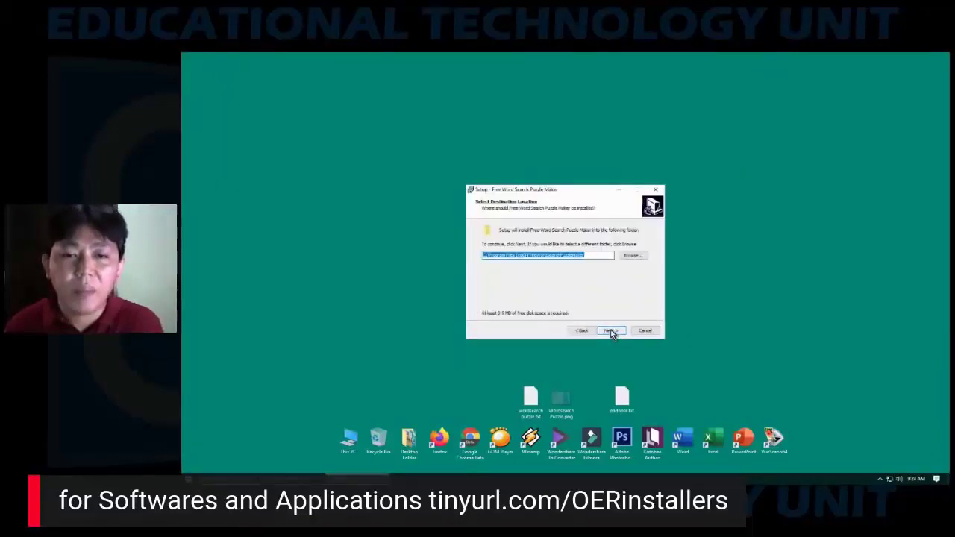
{"action": "left_click", "coordinate": [607, 332]}
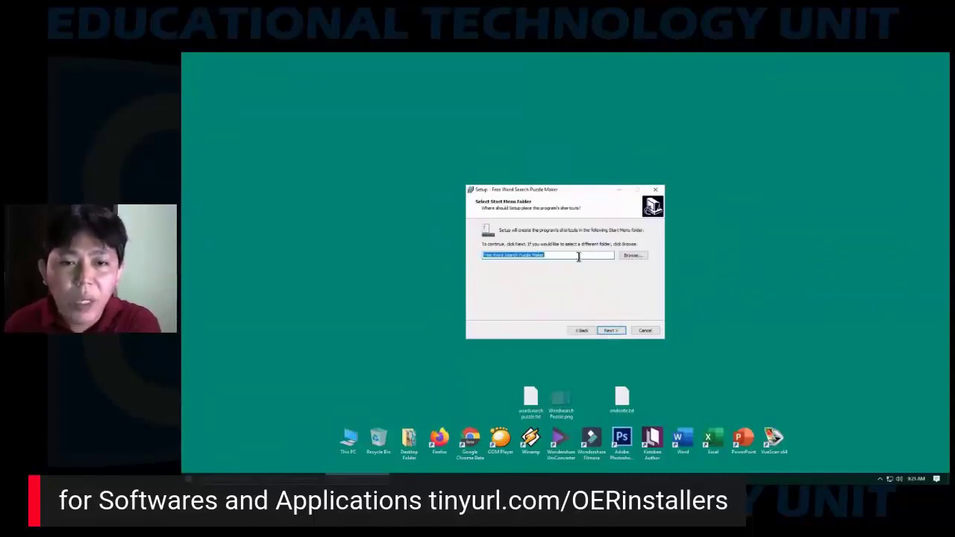
{"action": "left_click", "coordinate": [608, 330]}
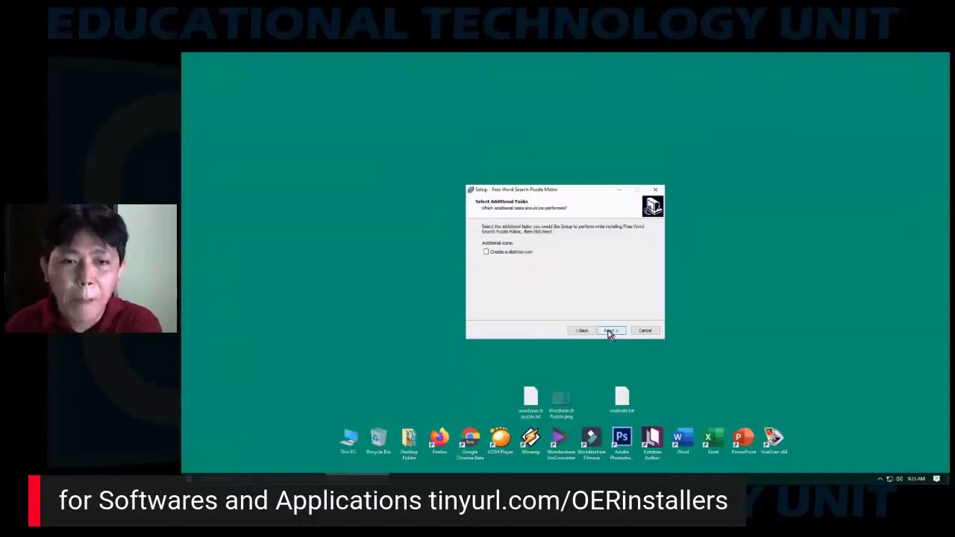
{"action": "left_click", "coordinate": [488, 257]}
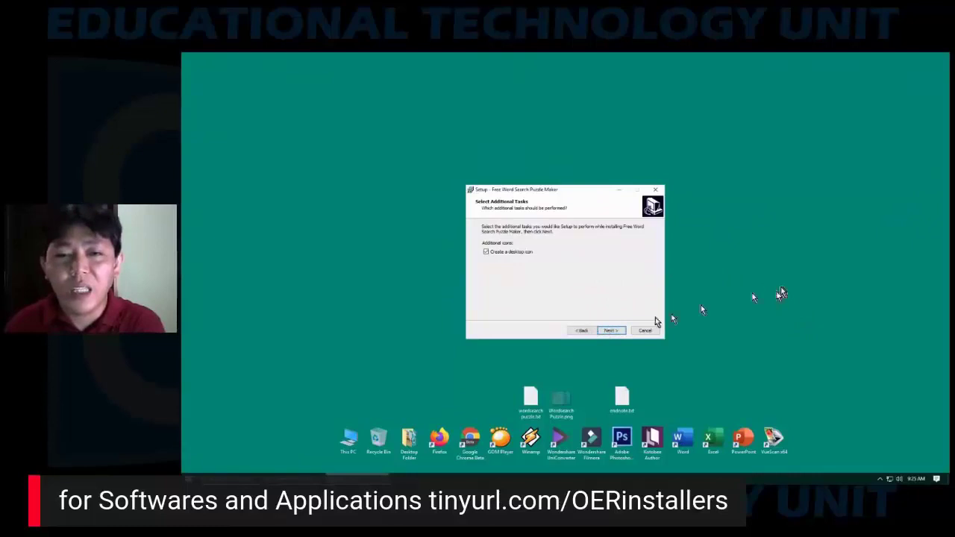
{"action": "left_click", "coordinate": [605, 330]}
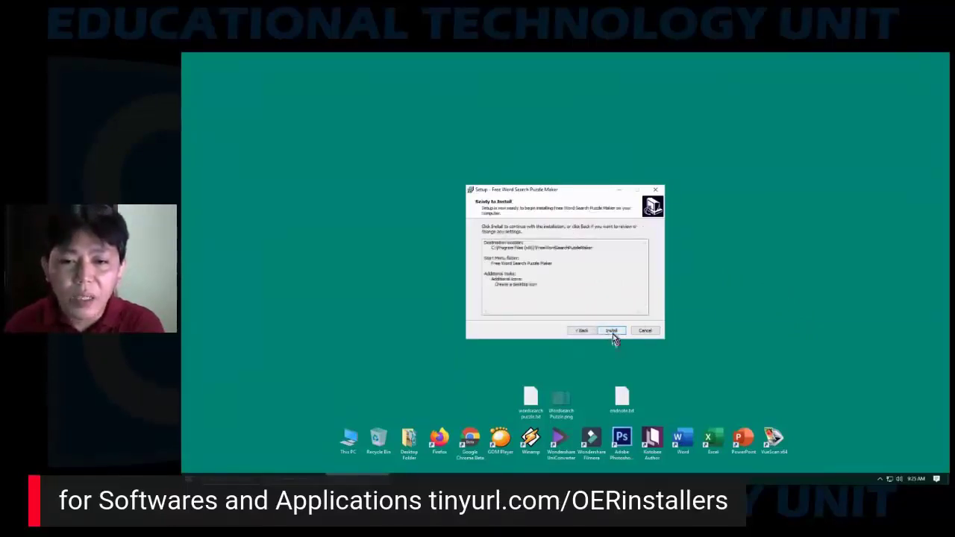
{"action": "left_click", "coordinate": [613, 332]}
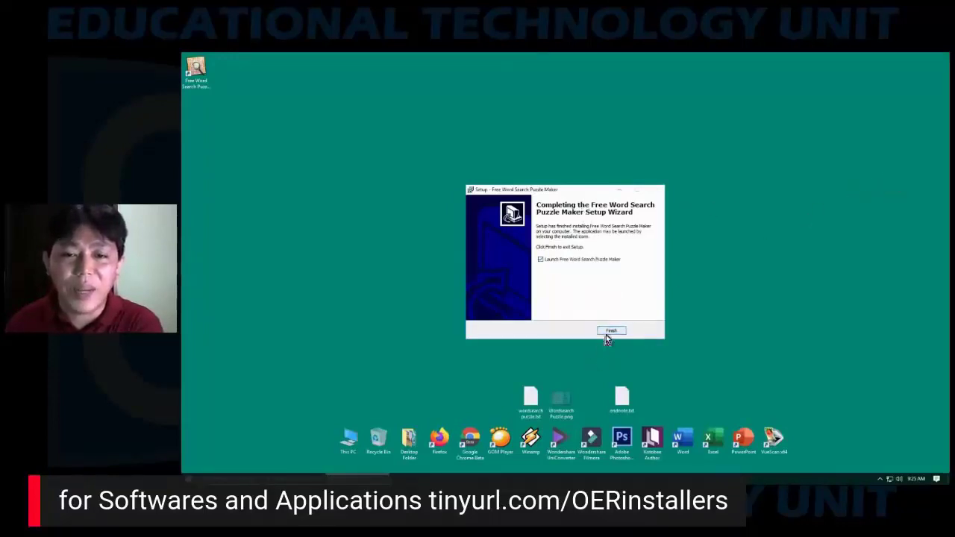
{"action": "left_click", "coordinate": [610, 330]}
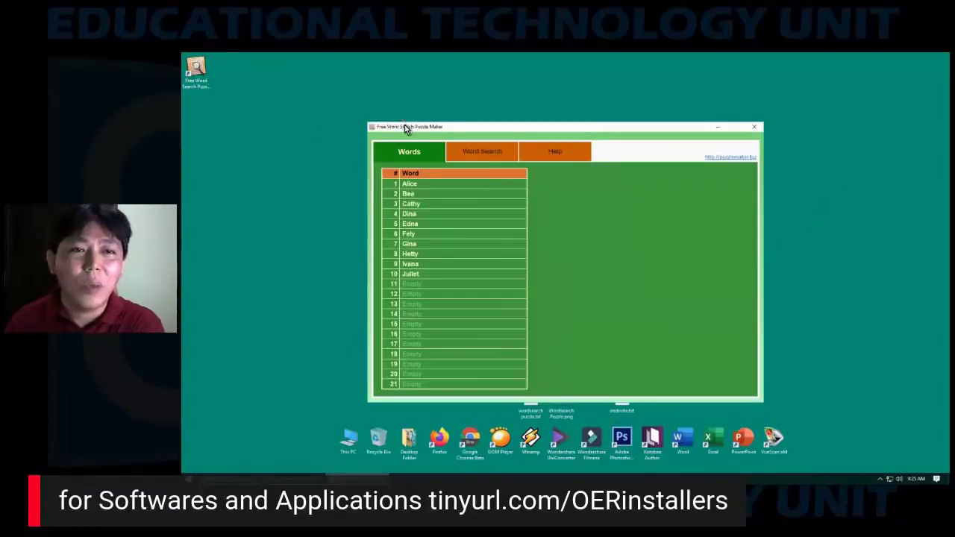
- Nudge the puzzle maker window and drag its new shortcut beside the other desktop files
{"action": "mouse_move", "coordinate": [409, 127]}
{"action": "left_mouse_down"}
{"action": "mouse_move", "coordinate": [417, 83]}
{"action": "mouse_move", "coordinate": [402, 82]}
{"action": "left_mouse_up"}
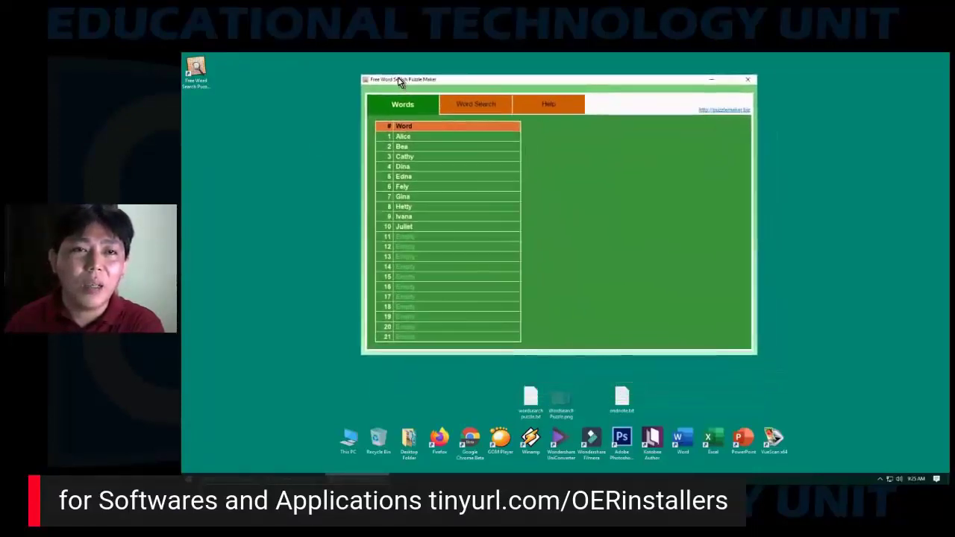
{"action": "left_click", "coordinate": [195, 68]}
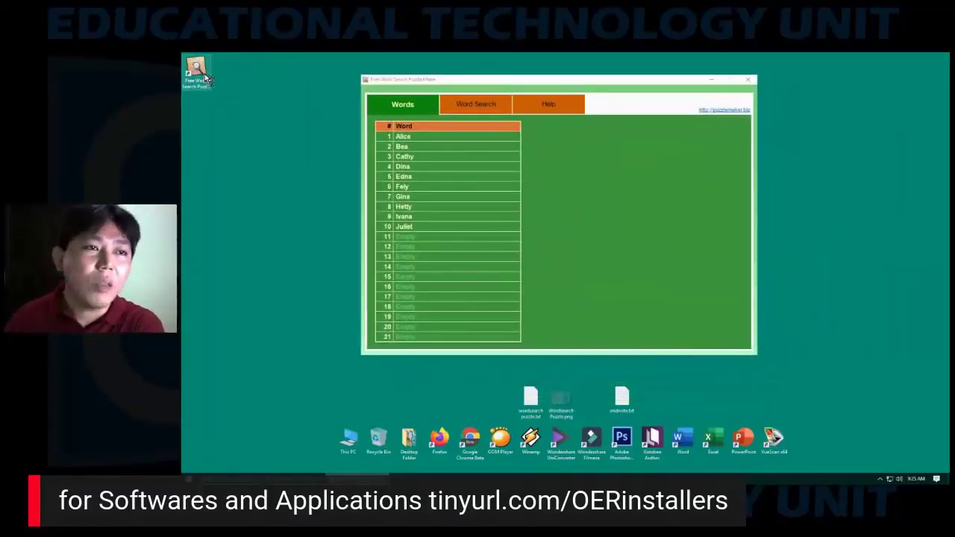
{"action": "left_click_drag", "start_coordinate": [195, 68], "coordinate": [593, 401]}
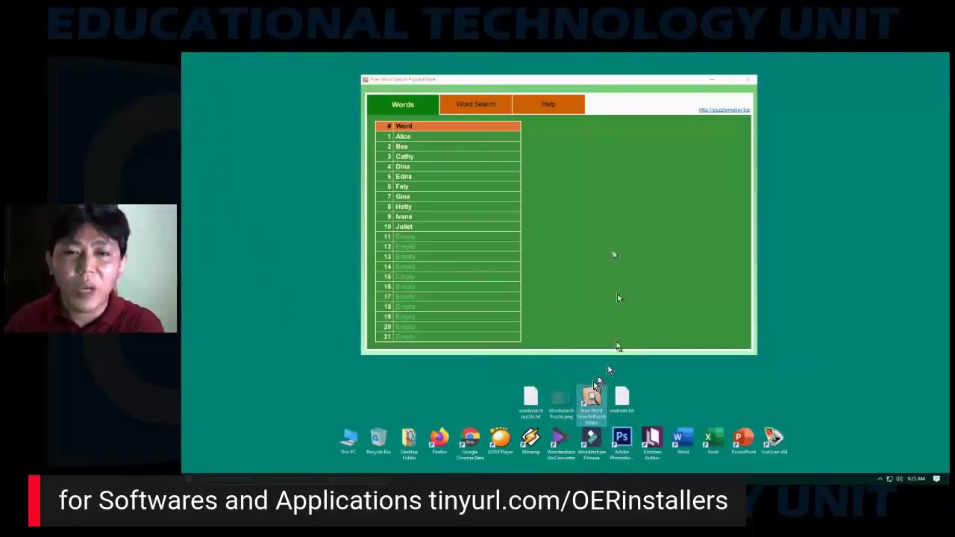
{"action": "left_click_drag", "start_coordinate": [552, 82], "coordinate": [556, 94]}
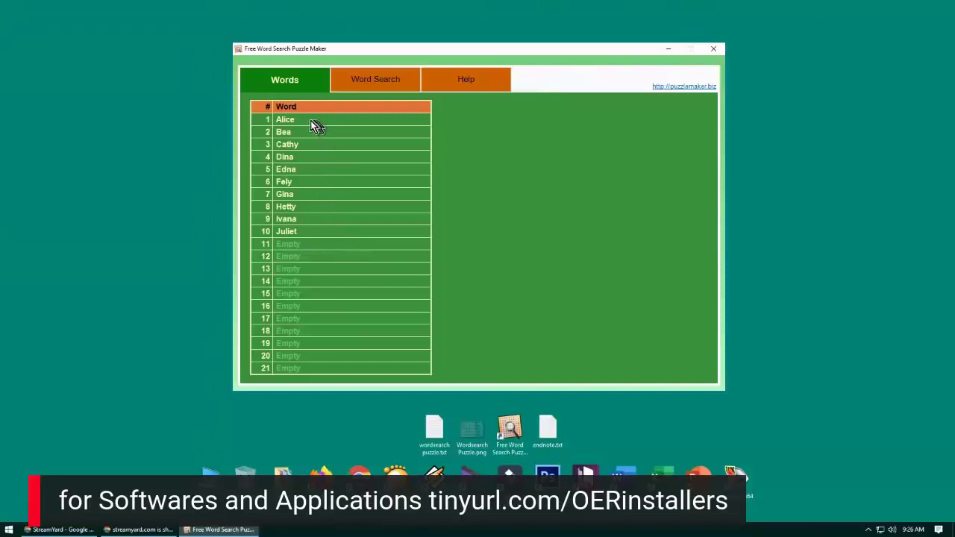
- Type ATOM, BIGBANG and COMPOUND over the first three sample names in rows 1–3
{"action": "double_click", "coordinate": [296, 121]}
{"action": "type", "text": "ATOM"}
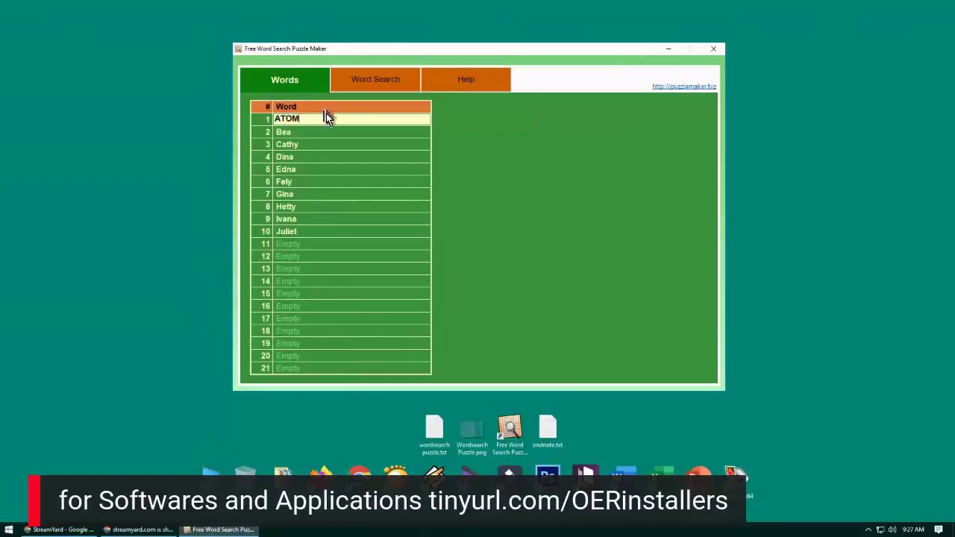
{"action": "left_click", "coordinate": [326, 132]}
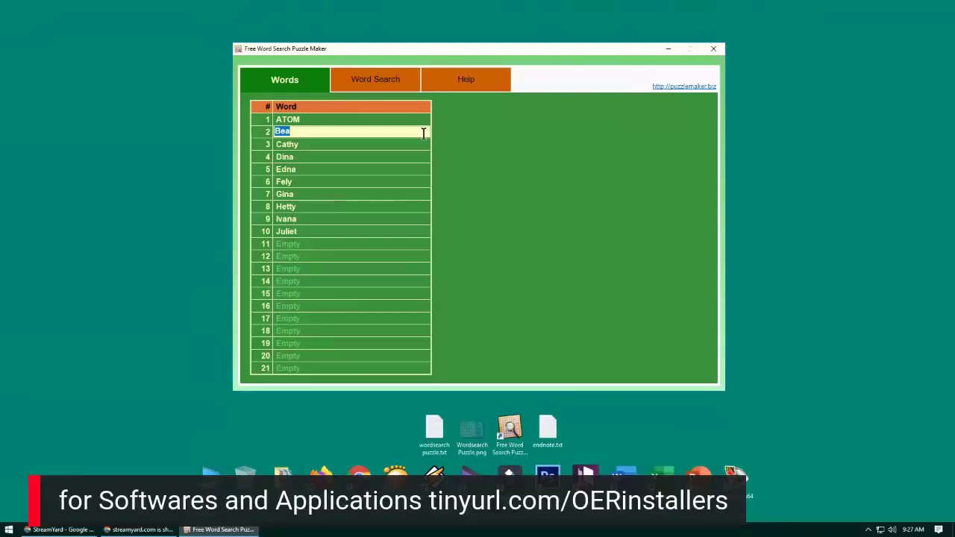
{"action": "type", "text": "BIGBA"}
{"action": "type", "text": "NG"}
{"action": "left_click", "coordinate": [414, 144]}
{"action": "type", "text": "C"}
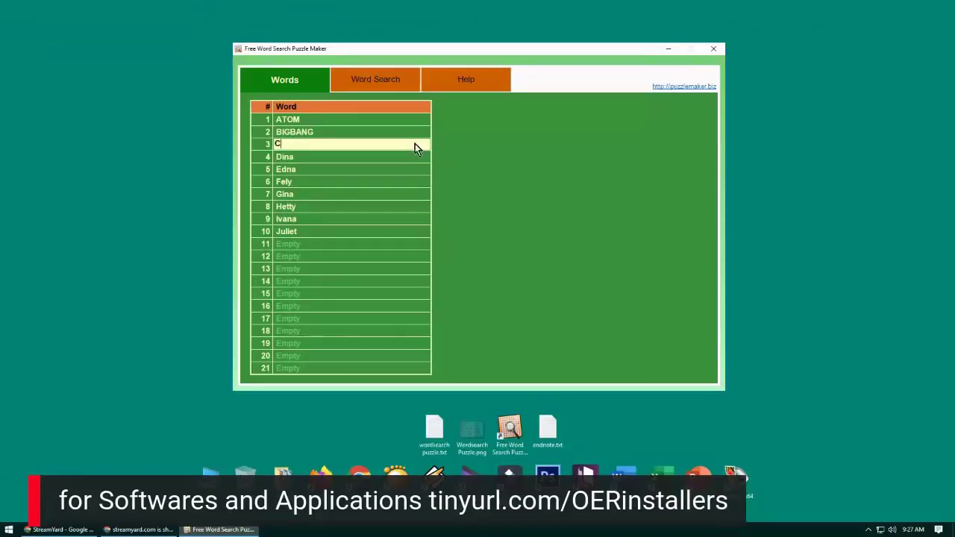
{"action": "type", "text": "OMPOU"}
{"action": "key", "text": "BackSpace"}
{"action": "type", "text": "OUND"}
{"action": "left_click", "coordinate": [407, 158]}
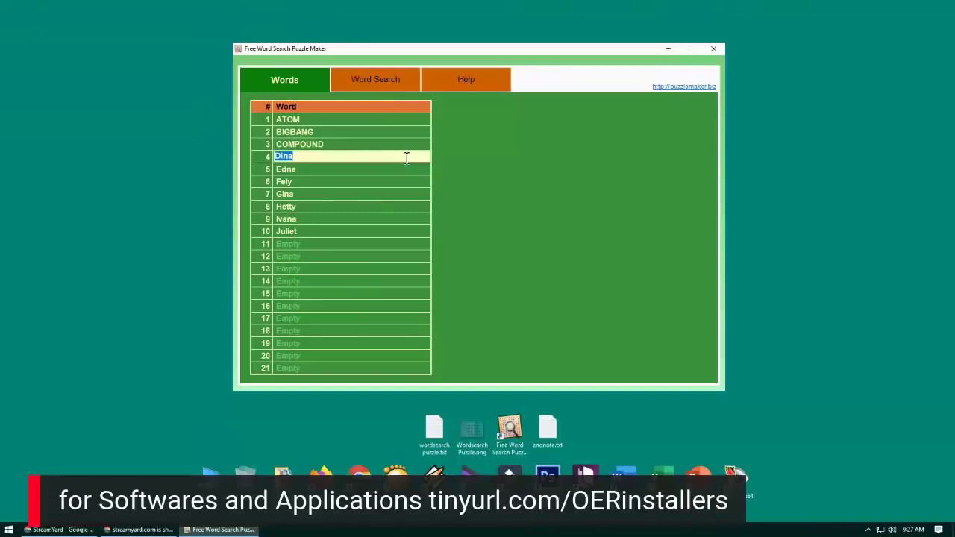
- Enter DALTON, ELEMENT and FUSION in word rows 4–6
{"action": "type", "text": "D"}
{"action": "type", "text": "ALTON"}
{"action": "left_click", "coordinate": [359, 167]}
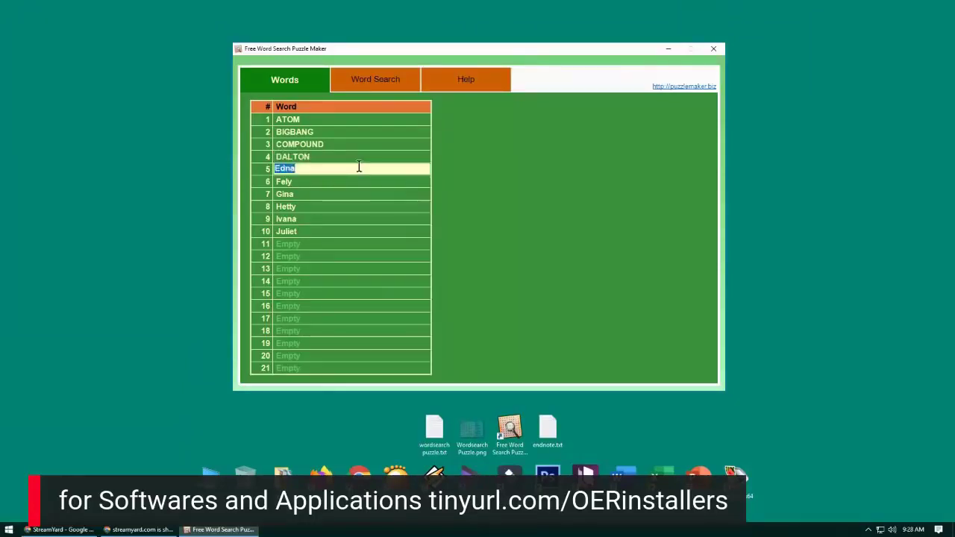
{"action": "type", "text": "EL"}
{"action": "type", "text": "EMENT"}
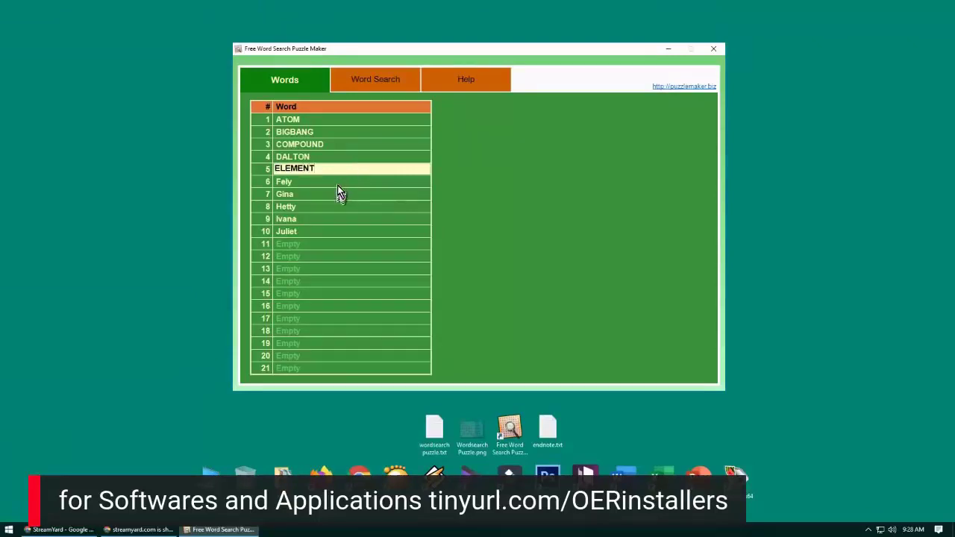
{"action": "left_click", "coordinate": [337, 183]}
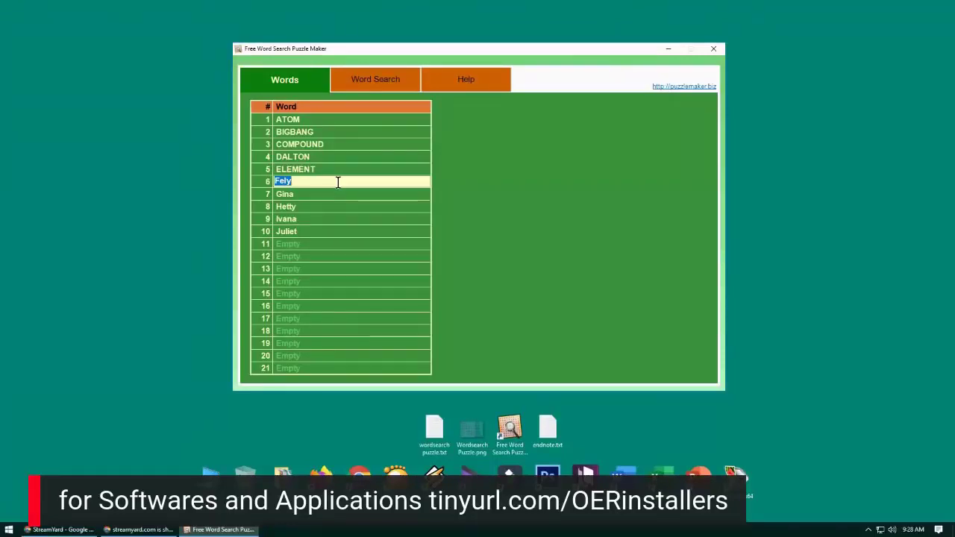
{"action": "type", "text": "FYELY"}
{"action": "key", "text": "BackSpace"}
{"action": "key", "text": "BackSpace"}
{"action": "key", "text": "BackSpace"}
{"action": "key", "text": "BackSpace"}
{"action": "type", "text": "YE"}
{"action": "key", "text": "BackSpace"}
{"action": "key", "text": "BackSpace"}
{"action": "type", "text": "USION"}
{"action": "left_click", "coordinate": [331, 193]}
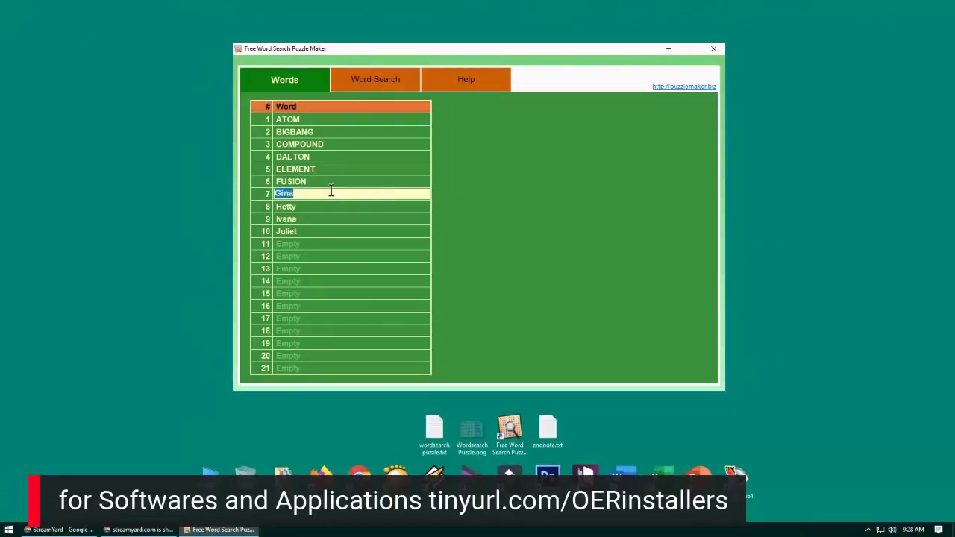
- Enter GRAVITY, HYDROGEN, IRON and ELECTRON in word rows 7–10
{"action": "type", "text": "GRAVITY"}
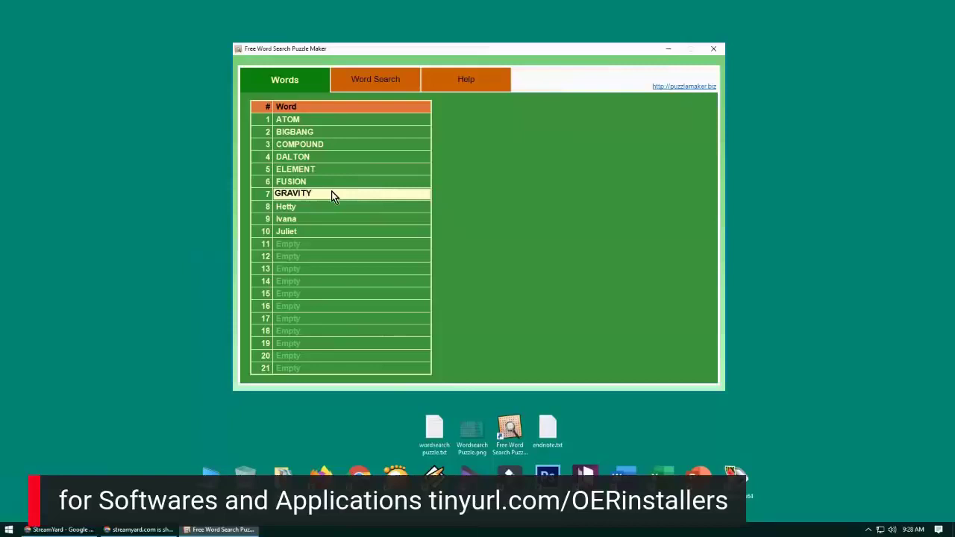
{"action": "left_click", "coordinate": [328, 207]}
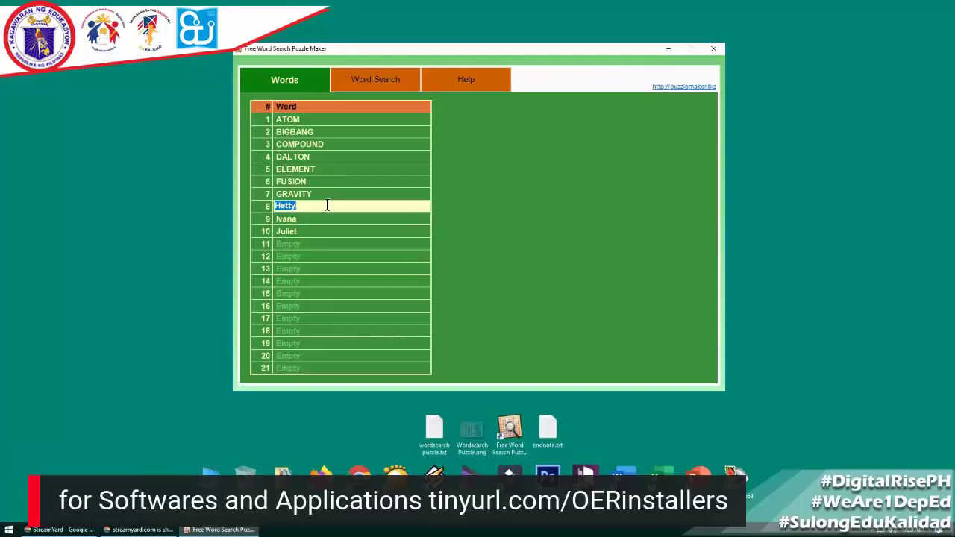
{"action": "type", "text": "H"}
{"action": "type", "text": "YDROGEN"}
{"action": "left_click", "coordinate": [323, 219]}
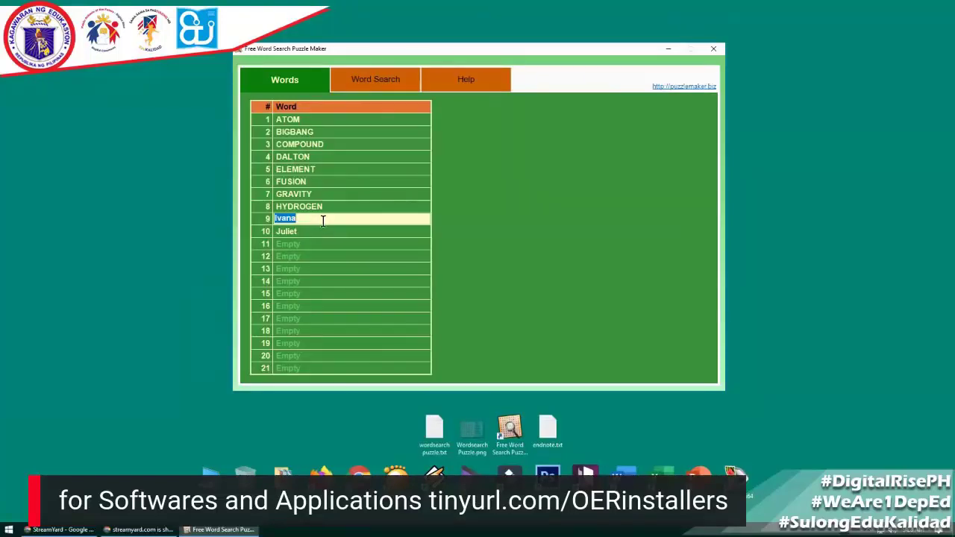
{"action": "type", "text": "I"}
{"action": "key", "text": "BackSpace"}
{"action": "type", "text": "IRON"}
{"action": "left_click", "coordinate": [326, 231]}
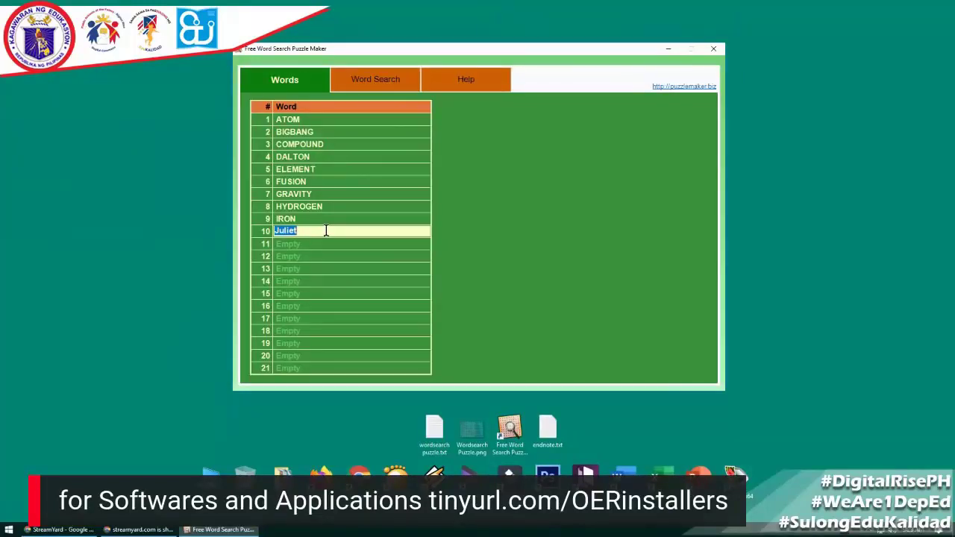
{"action": "type", "text": "ELECT"}
{"action": "type", "text": "RON"}
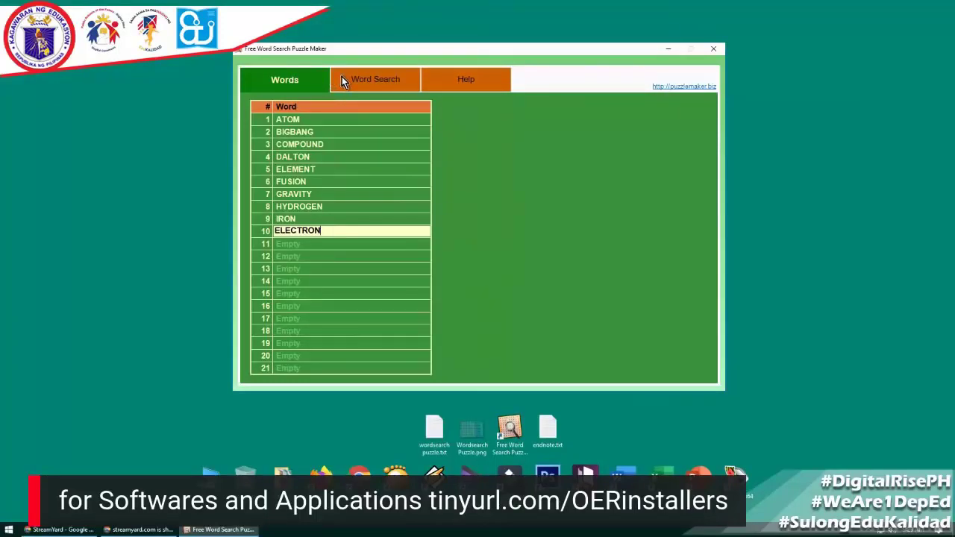
- Generate a 15-by-15 letter grid hiding the ten science words, then recheck the word list
{"action": "left_click", "coordinate": [341, 81]}
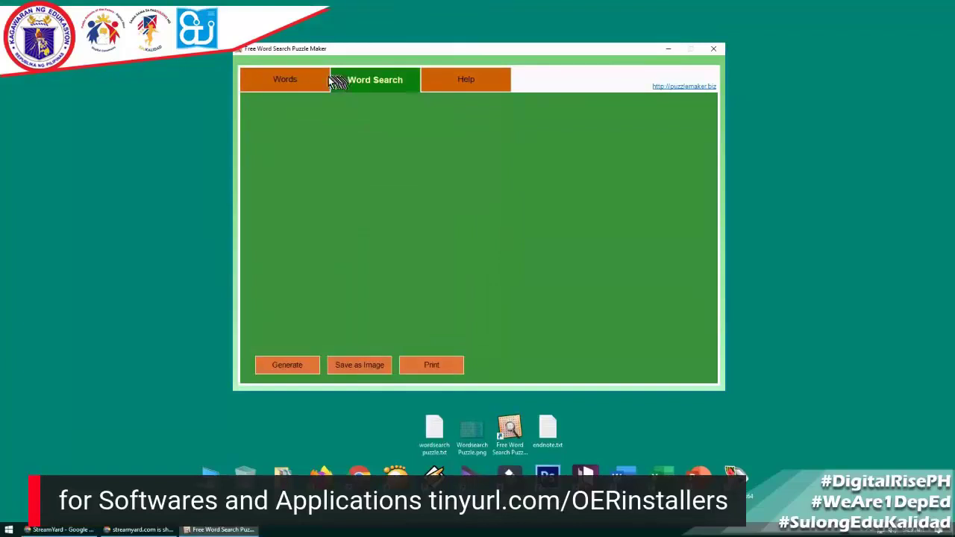
{"action": "left_click", "coordinate": [314, 84]}
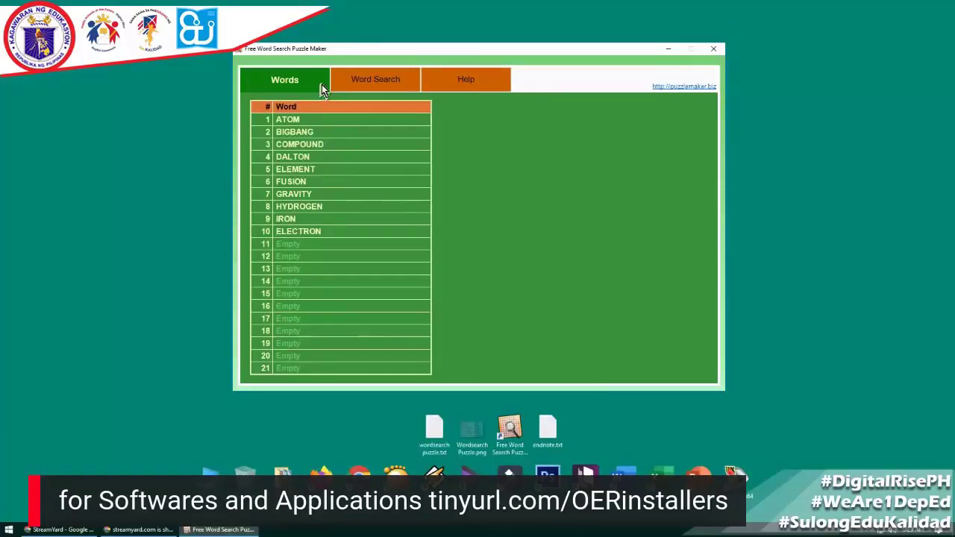
{"action": "left_click", "coordinate": [342, 78]}
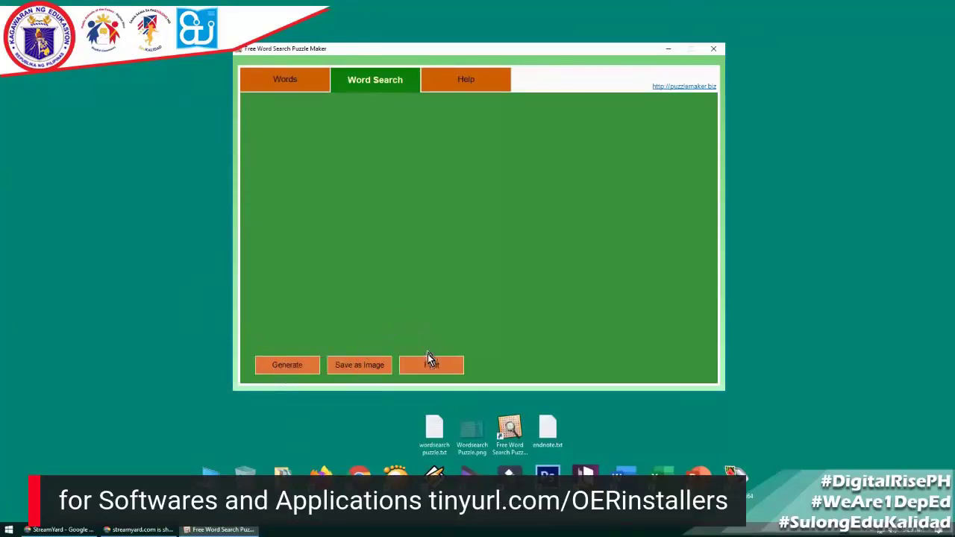
{"action": "left_click", "coordinate": [291, 365]}
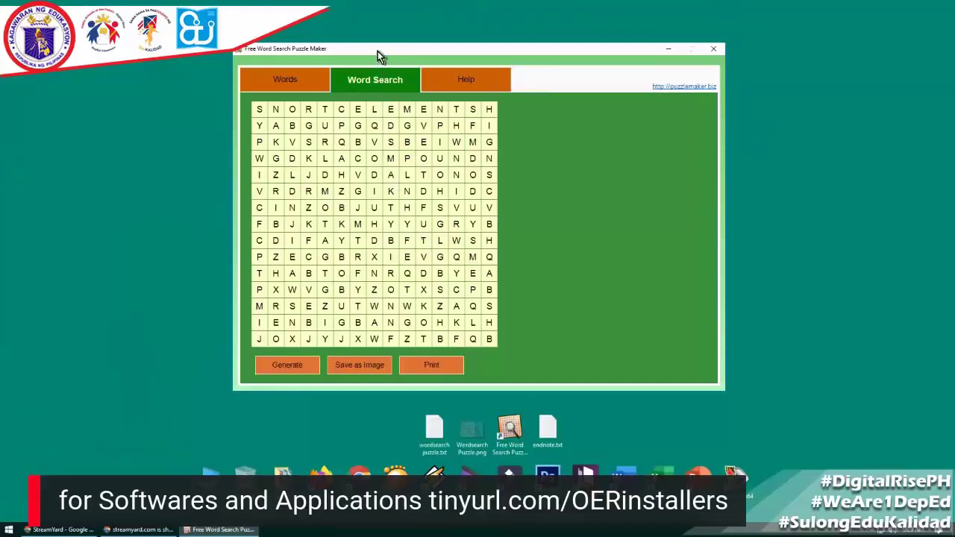
{"action": "left_click", "coordinate": [302, 83]}
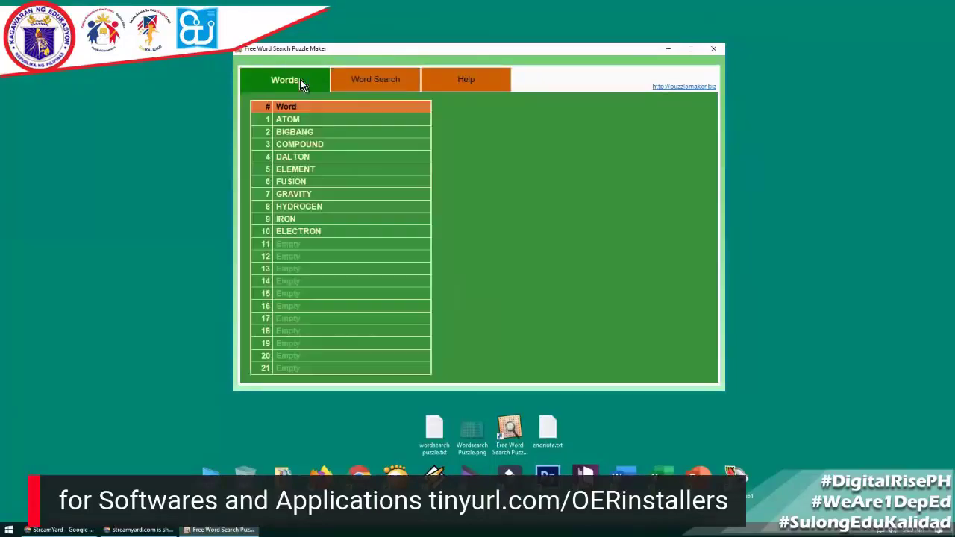
{"action": "left_click", "coordinate": [355, 85]}
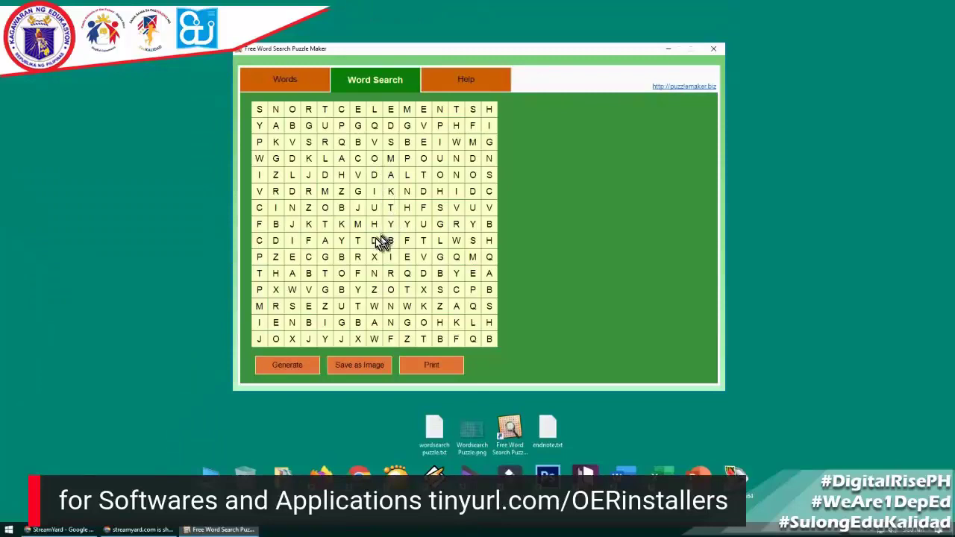
- Start saving the puzzle as a PNG image to the Desktop, ready for a file name
{"action": "left_click", "coordinate": [362, 371]}
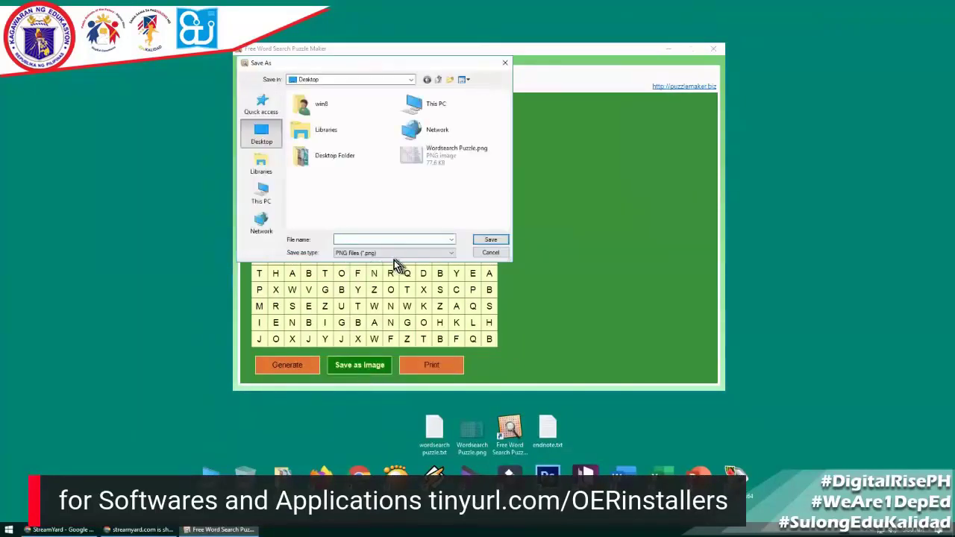
{"action": "left_click", "coordinate": [440, 258]}
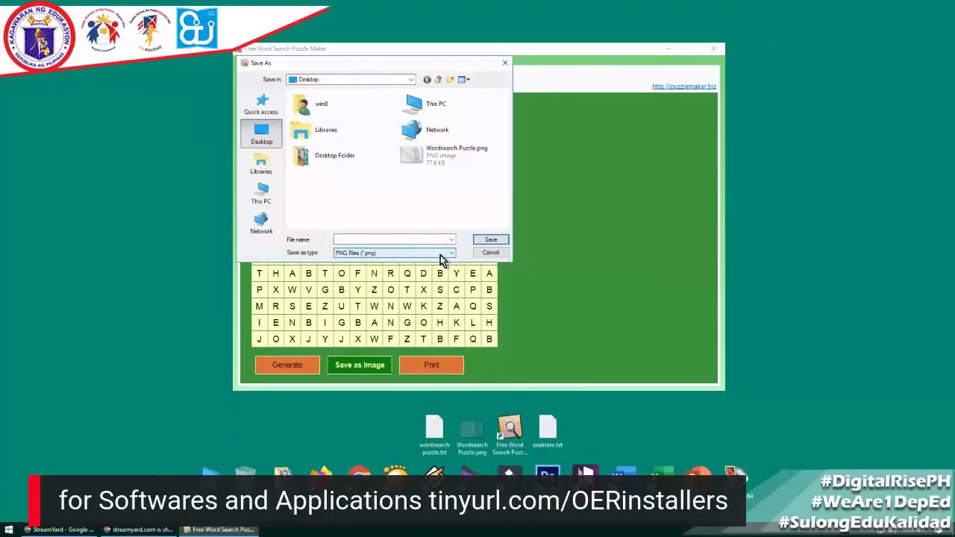
{"action": "left_click", "coordinate": [440, 239]}
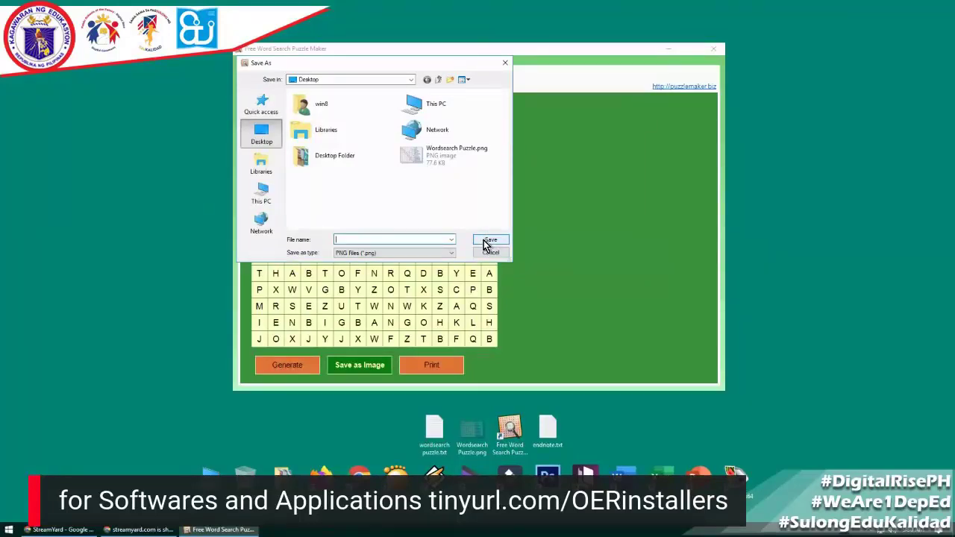
- Name the image 'science puzzle', save it to the desktop, and select the new file
{"action": "left_click", "coordinate": [435, 237]}
{"action": "type", "text": "12"}
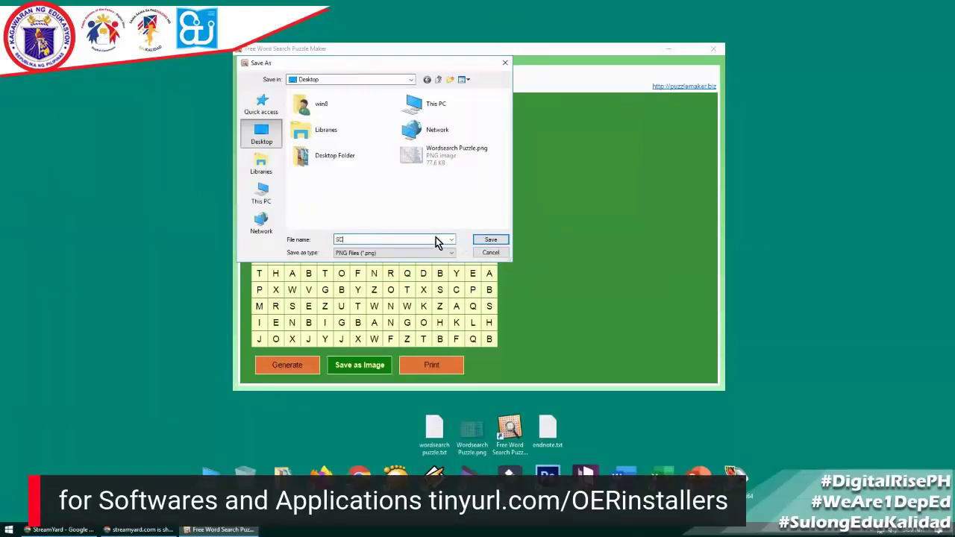
{"action": "type", "text": "34"}
{"action": "key", "text": "BackSpace"}
{"action": "key", "text": "BackSpace"}
{"action": "key", "text": "BackSpace"}
{"action": "key", "text": "BackSpace"}
{"action": "type", "text": "4"}
{"action": "key", "text": "BackSpace"}
{"action": "type", "text": "seence"}
{"action": "type", "text": " plzle"}
{"action": "left_click", "coordinate": [494, 240]}
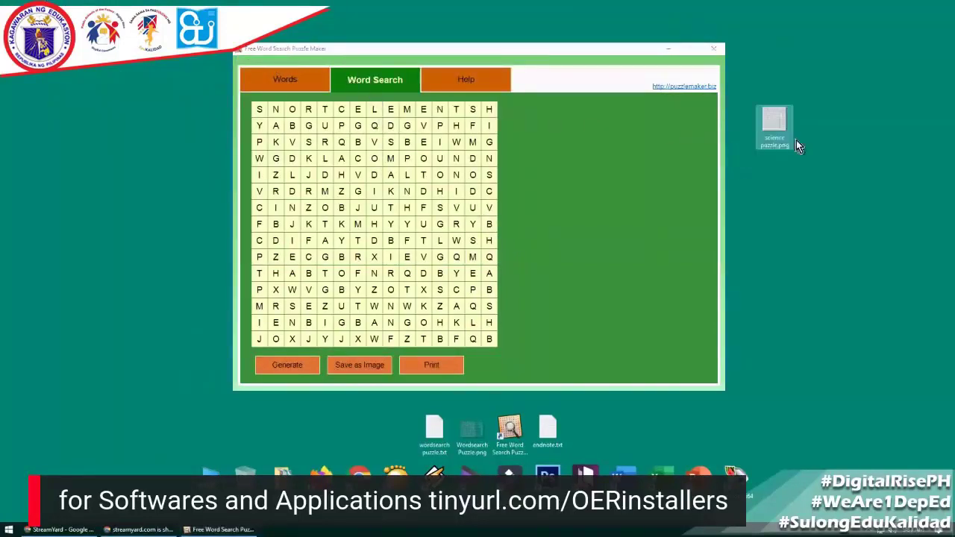
{"action": "left_click", "coordinate": [792, 138]}
- Preview science puzzle.png zoomed in Windows Photo Viewer, then close it and minimize the puzzle maker
{"action": "right_click", "coordinate": [774, 126]}
{"action": "left_click", "coordinate": [793, 131]}
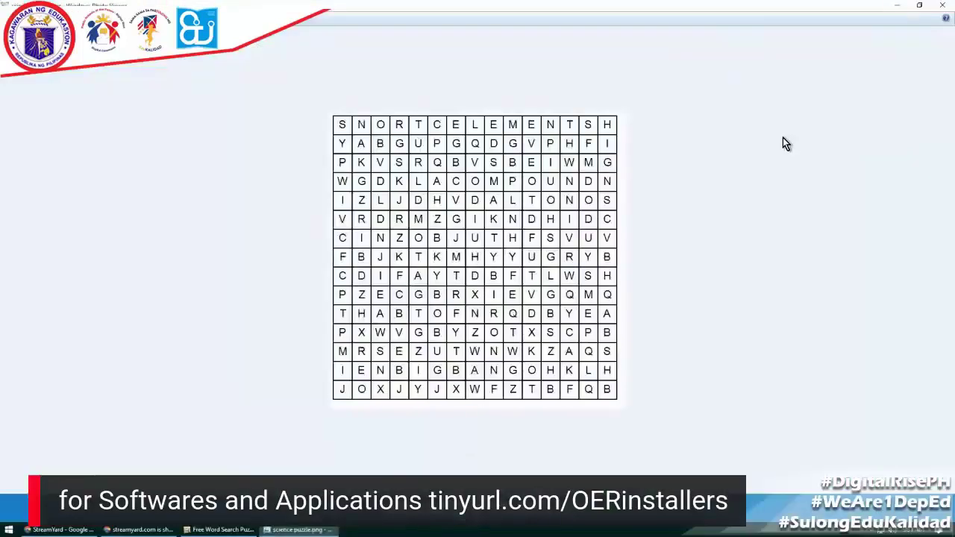
{"action": "scroll", "coordinate": [782, 144], "scroll_direction": "up", "scroll_amount": 2}
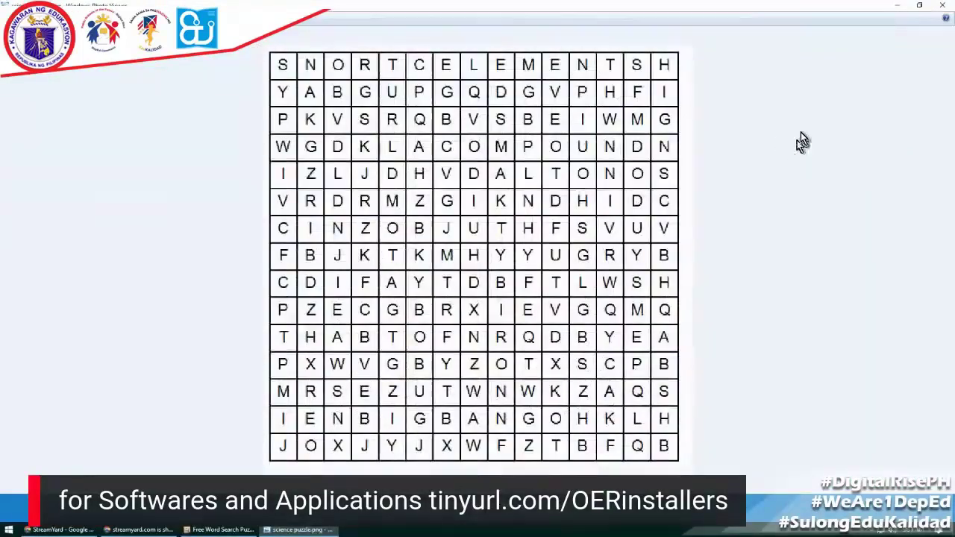
{"action": "left_click", "coordinate": [943, 6]}
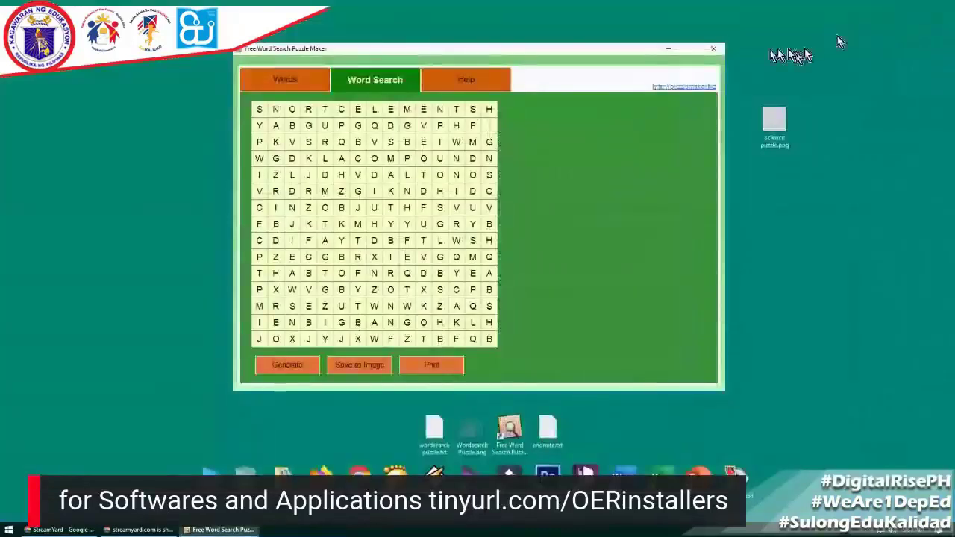
{"action": "left_click", "coordinate": [667, 49]}
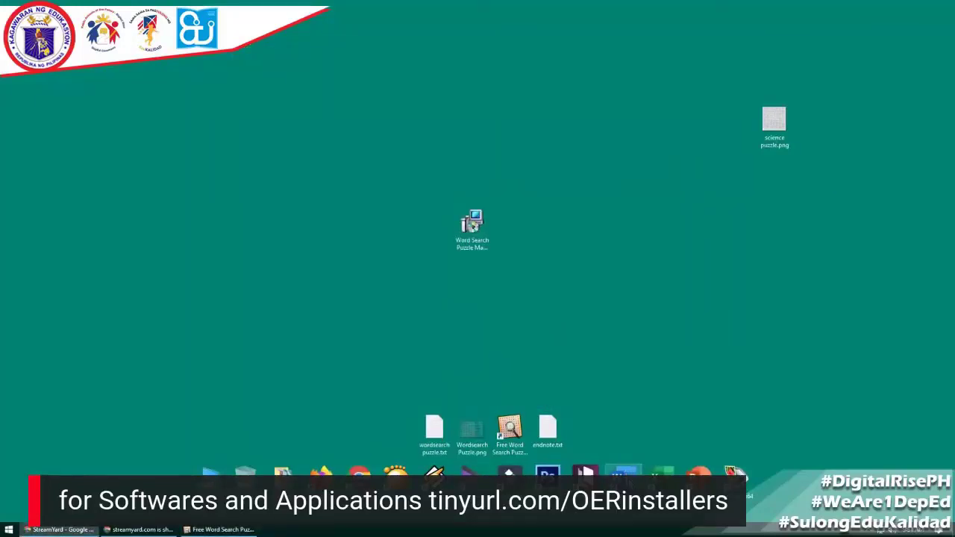
- Create a blank Word document and drag science puzzle.png from the desktop onto its page
{"action": "left_click", "coordinate": [623, 474]}
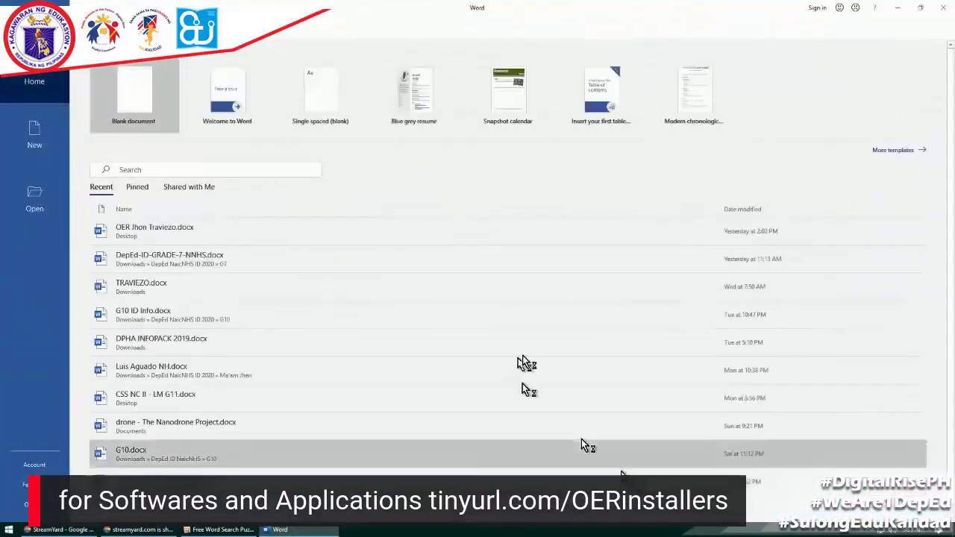
{"action": "left_click", "coordinate": [136, 93]}
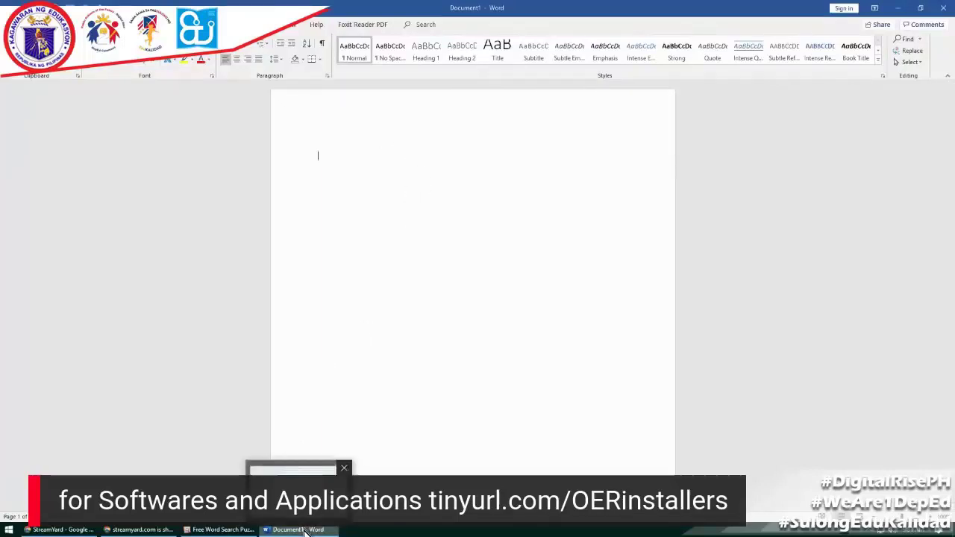
{"action": "mouse_move", "coordinate": [295, 529]}
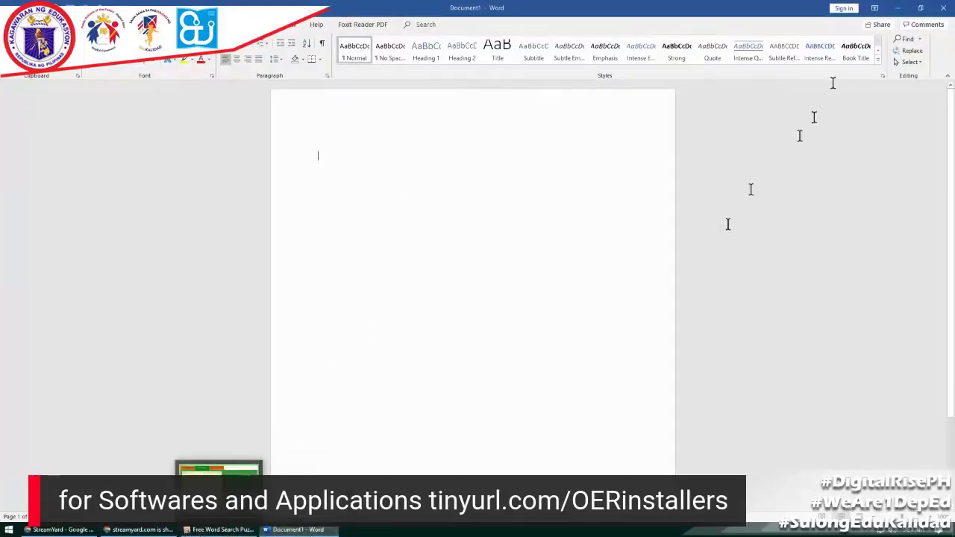
{"action": "left_click", "coordinate": [920, 7]}
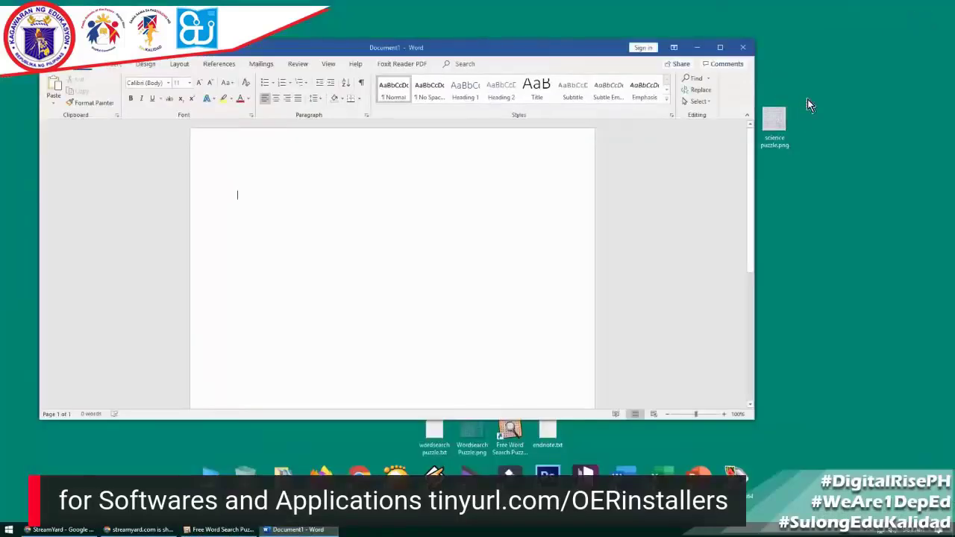
{"action": "left_click", "coordinate": [784, 123]}
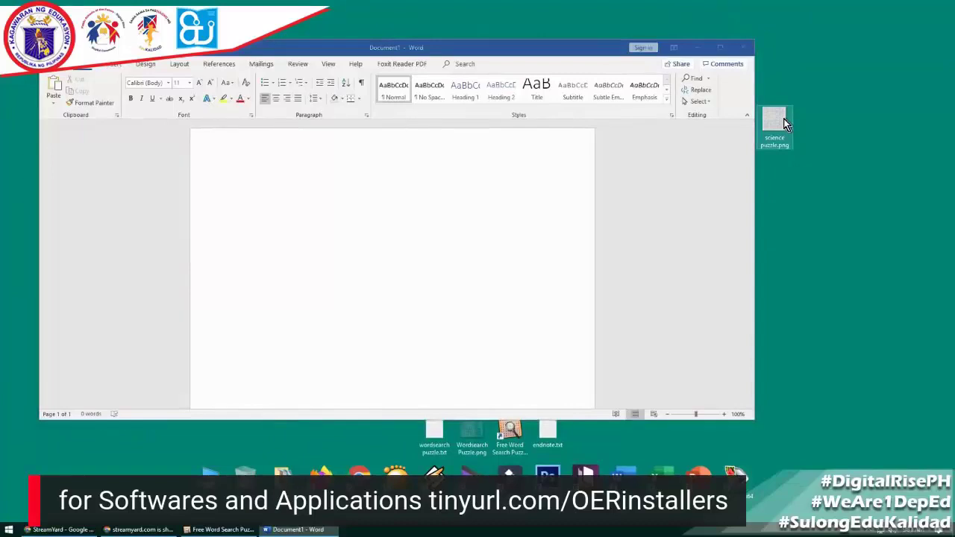
{"action": "left_click_drag", "start_coordinate": [785, 123], "coordinate": [809, 167]}
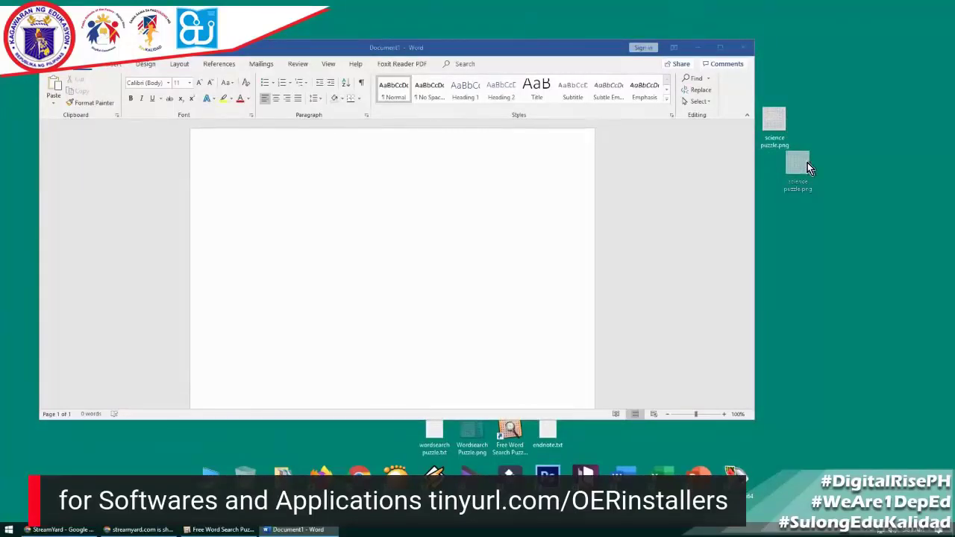
{"action": "left_click_drag", "start_coordinate": [806, 162], "coordinate": [504, 193]}
- Set the puzzle picture's wrapping to In Front of Text and nudge it lower on the page
{"action": "left_click", "coordinate": [722, 48]}
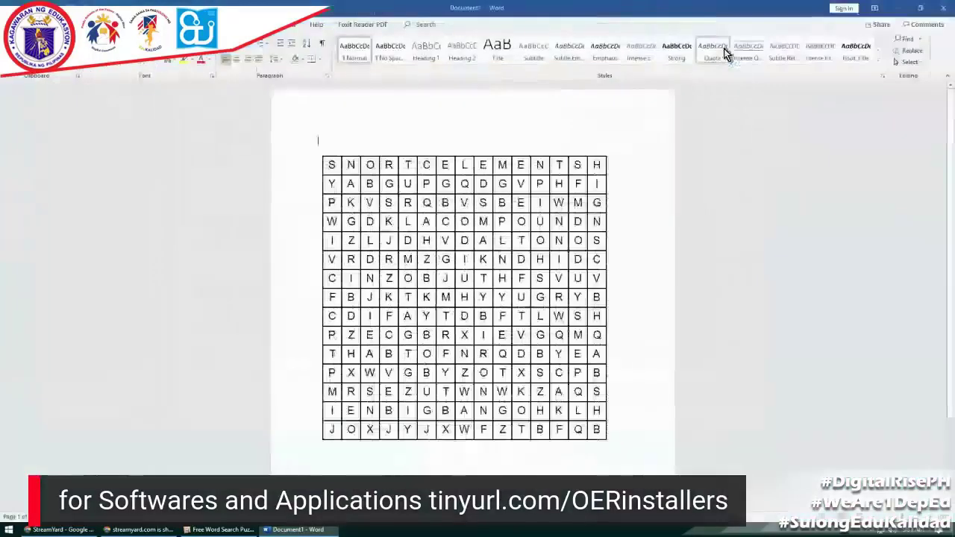
{"action": "left_click", "coordinate": [567, 170]}
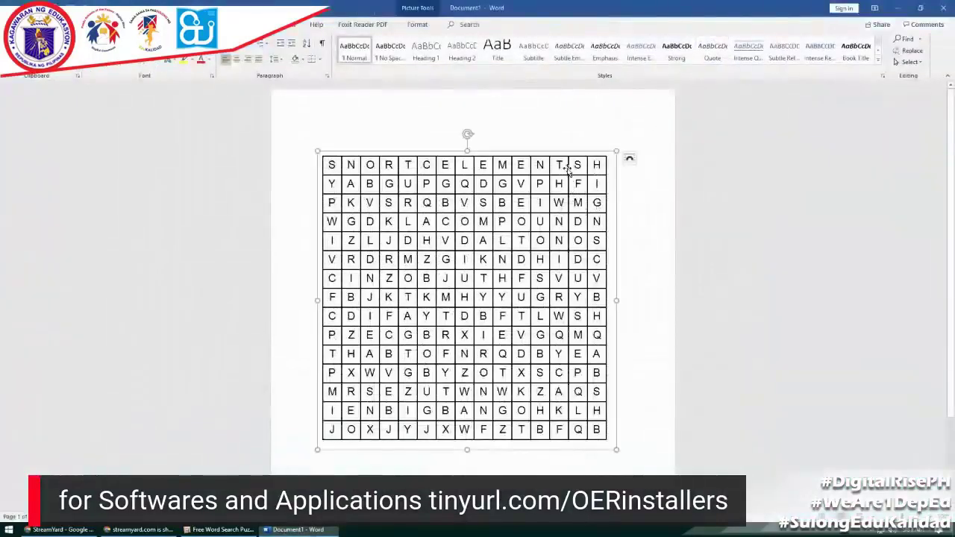
{"action": "left_click", "coordinate": [630, 163]}
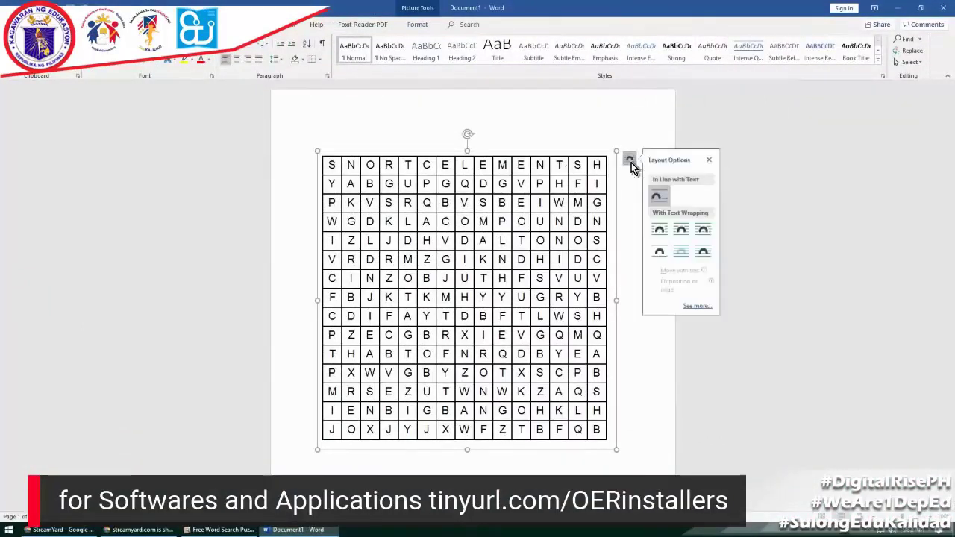
{"action": "left_click", "coordinate": [702, 252]}
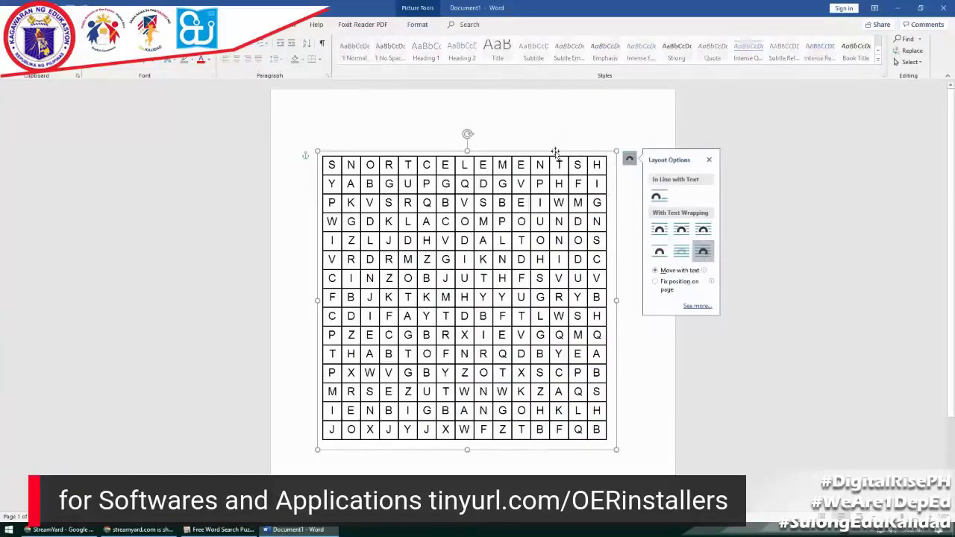
{"action": "mouse_move", "coordinate": [559, 152]}
{"action": "left_mouse_down"}
{"action": "mouse_move", "coordinate": [584, 159]}
{"action": "mouse_move", "coordinate": [571, 153]}
{"action": "mouse_move", "coordinate": [572, 137]}
{"action": "mouse_move", "coordinate": [548, 170]}
{"action": "mouse_move", "coordinate": [566, 124]}
{"action": "mouse_move", "coordinate": [564, 146]}
{"action": "left_mouse_up"}
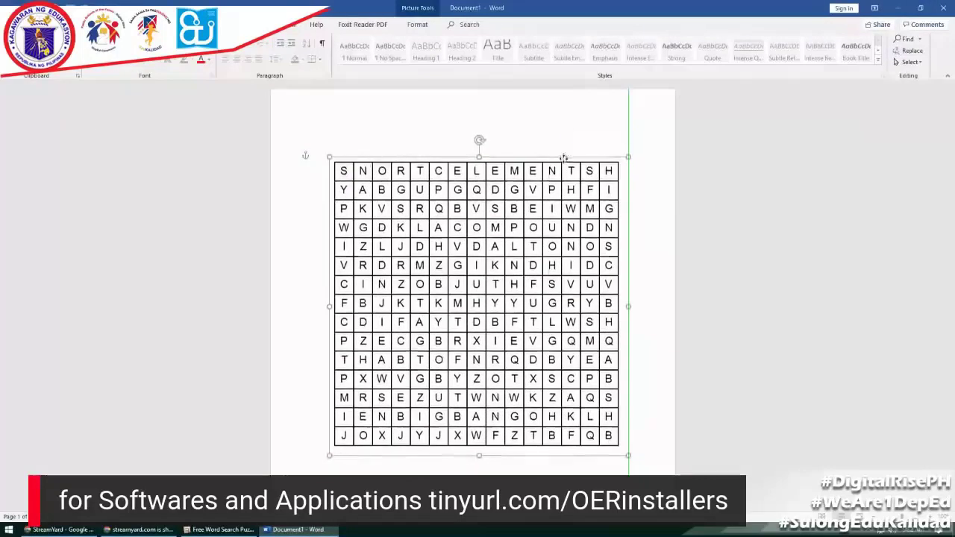
{"action": "left_click", "coordinate": [555, 135]}
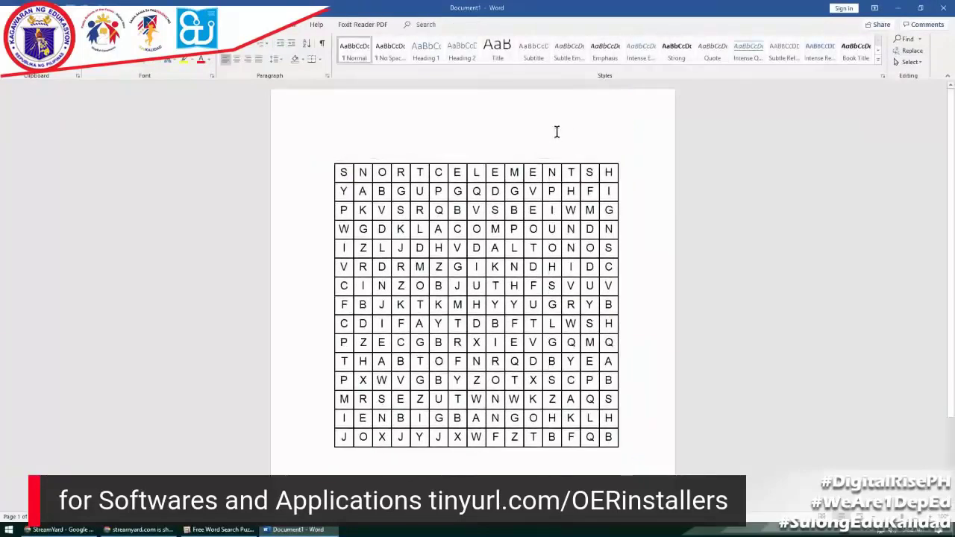
- Type header lines 'Name:' / 'Score:' and 'Grade/Section:' / 'Date:', with Score and Date tabbed right
{"action": "type", "text": "Name:"}
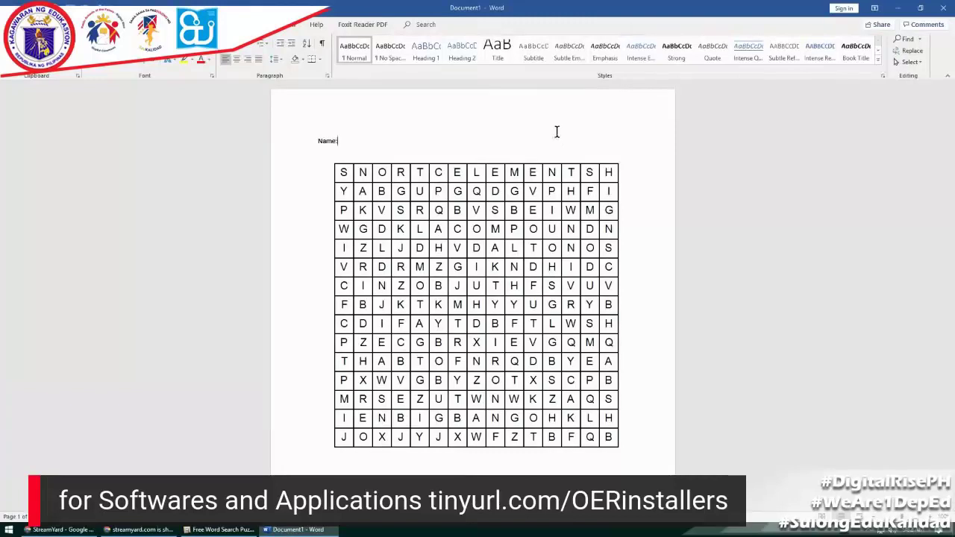
{"action": "key", "text": "Return"}
{"action": "type", "text": "ade"}
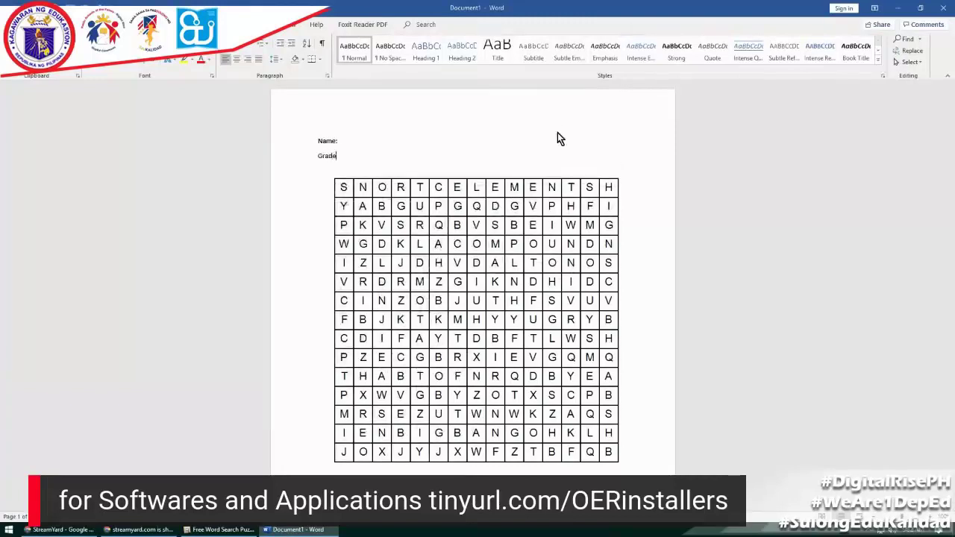
{"action": "type", "text": "/S"}
{"action": "type", "text": "ection"}
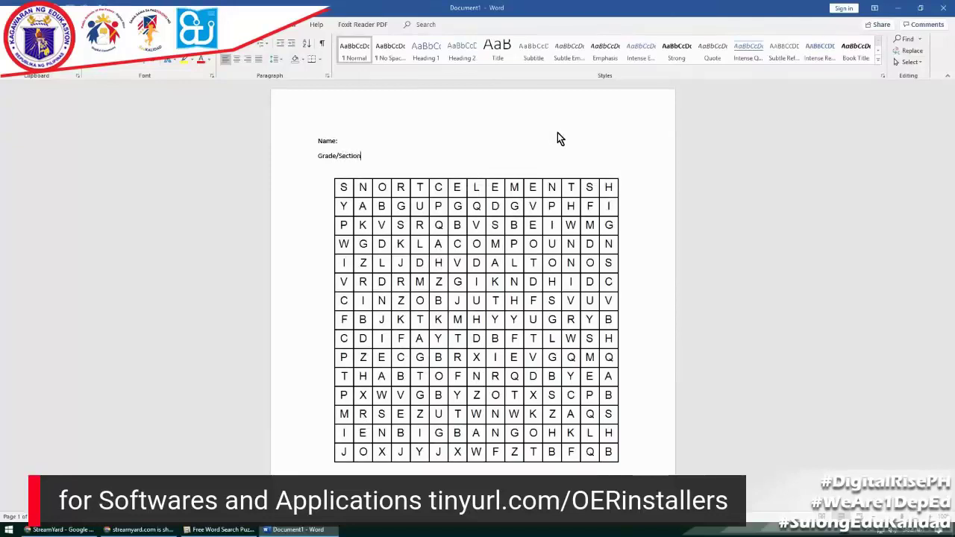
{"action": "type", "text": ":"}
{"action": "left_click", "coordinate": [557, 134]}
{"action": "key", "text": "Tab"}
{"action": "key", "text": "Tab"}
{"action": "key", "text": "Tab"}
{"action": "type", "text": "Scor"}
{"action": "type", "text": "e: "}
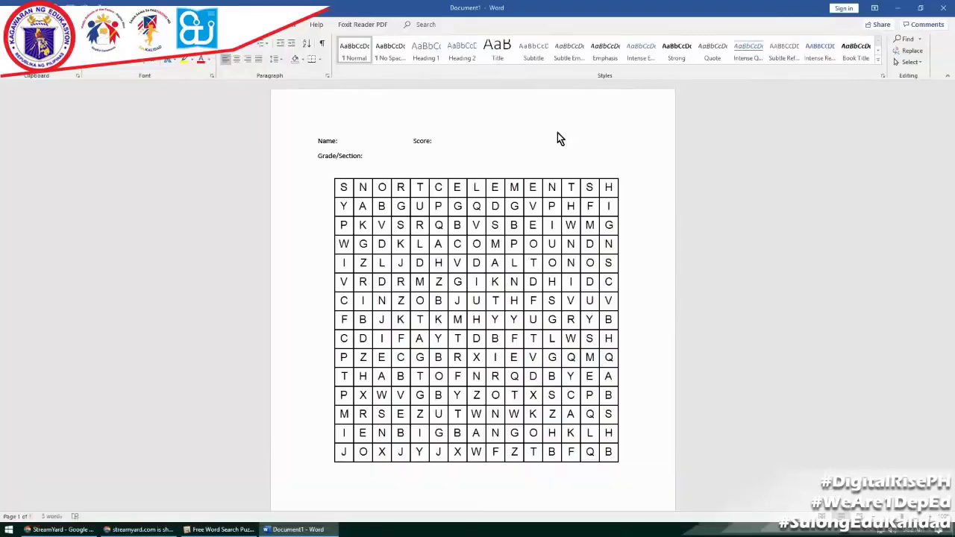
{"action": "type", "text": "Date"}
{"action": "type", "text": ":"}
{"action": "key", "text": "Up"}
{"action": "key", "text": "Tab"}
{"action": "key", "text": "Tab"}
{"action": "key", "text": "Tab"}
{"action": "key", "text": "Tab"}
{"action": "key", "text": "Tab"}
{"action": "key", "text": "Tab"}
{"action": "key", "text": "Home"}
{"action": "key", "text": "Tab"}
{"action": "key", "text": "BackSpace"}
{"action": "key", "text": "Tab"}
{"action": "key", "text": "Tab"}
{"action": "key", "text": "Tab"}
{"action": "key", "text": "Tab"}
{"action": "key", "text": "Tab"}
{"action": "key", "text": "Tab"}
{"action": "key", "text": "Down"}
- Add blank lines and drag the grid up to sit just beneath the header fields
{"action": "scroll", "coordinate": [465, 216], "scroll_direction": "down", "scroll_amount": 1}
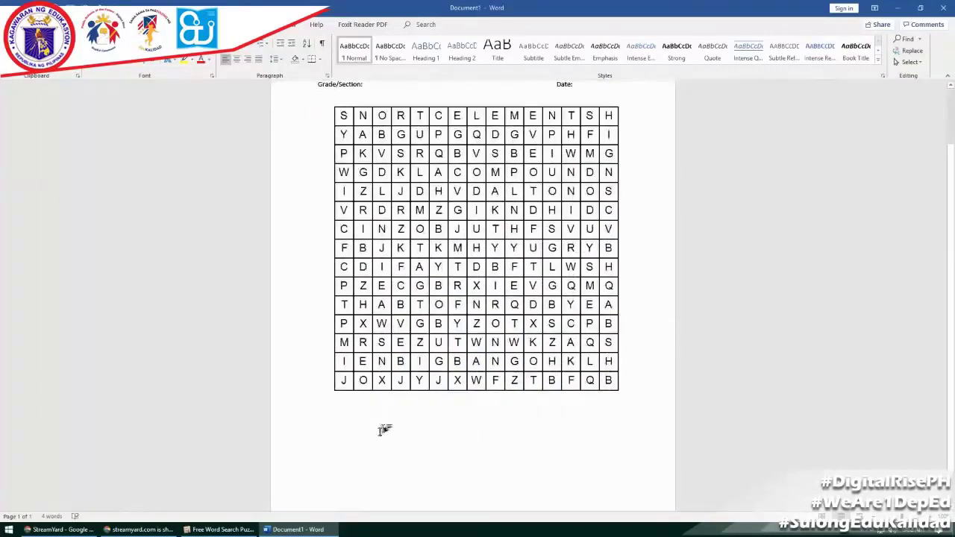
{"action": "key", "text": "Return"}
{"action": "key", "text": "Return"}
{"action": "key", "text": "Return"}
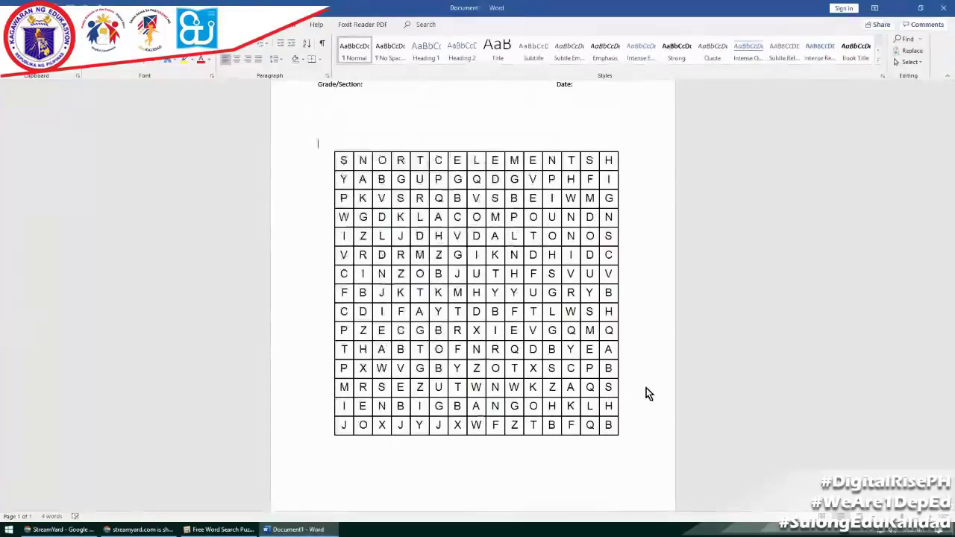
{"action": "key", "text": "Return"}
{"action": "key", "text": "Return"}
{"action": "key", "text": "Return"}
{"action": "left_click_drag", "start_coordinate": [523, 241], "coordinate": [522, 154]}
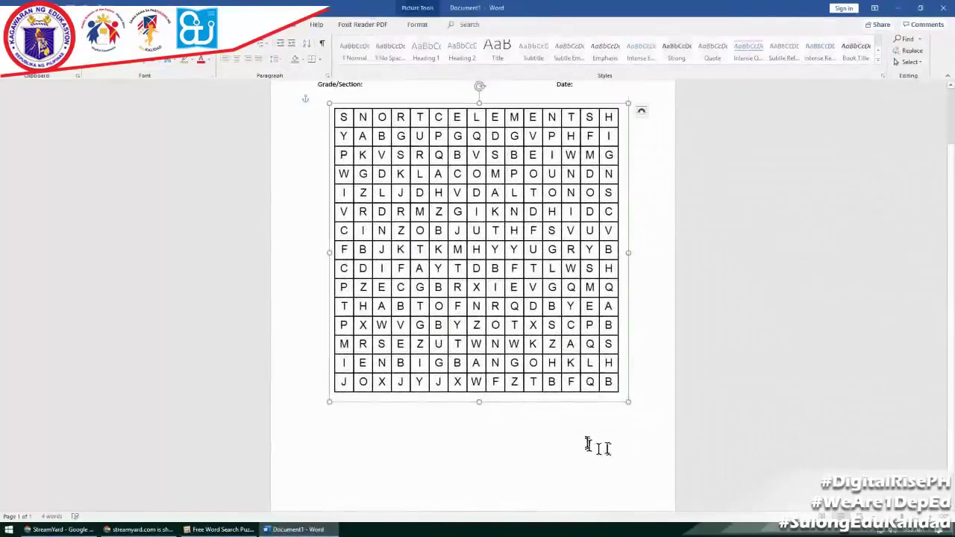
{"action": "left_click", "coordinate": [592, 441]}
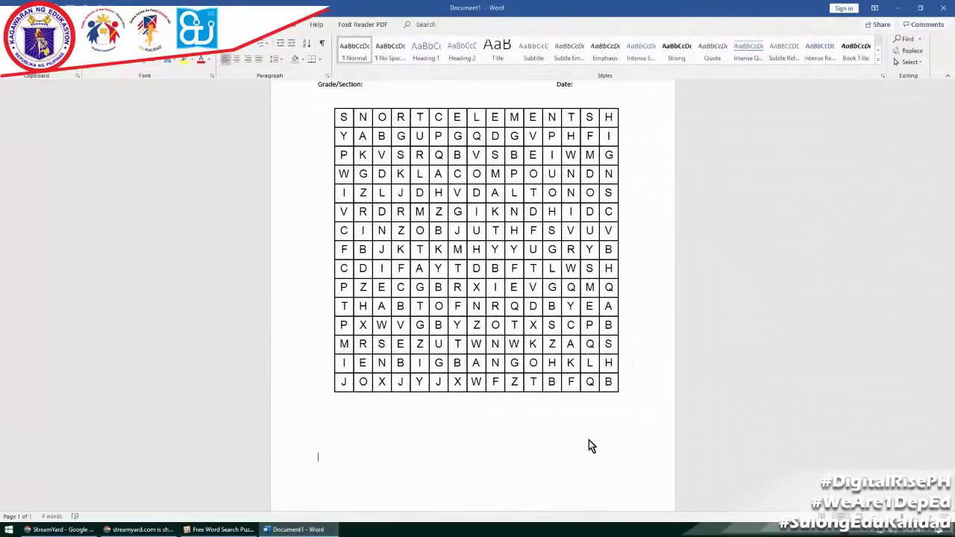
- Type 'Instructions: Select the words below in the table', then list 1. Atom, BigBang, Compound
{"action": "key", "text": "BackSpace"}
{"action": "key", "text": "BackSpace"}
{"action": "key", "text": "BackSpace"}
{"action": "type", "text": "Instruct"}
{"action": "type", "text": "ions: Sel"}
{"action": "type", "text": "ect the "}
{"action": "type", "text": "word"}
{"action": "type", "text": "s below "}
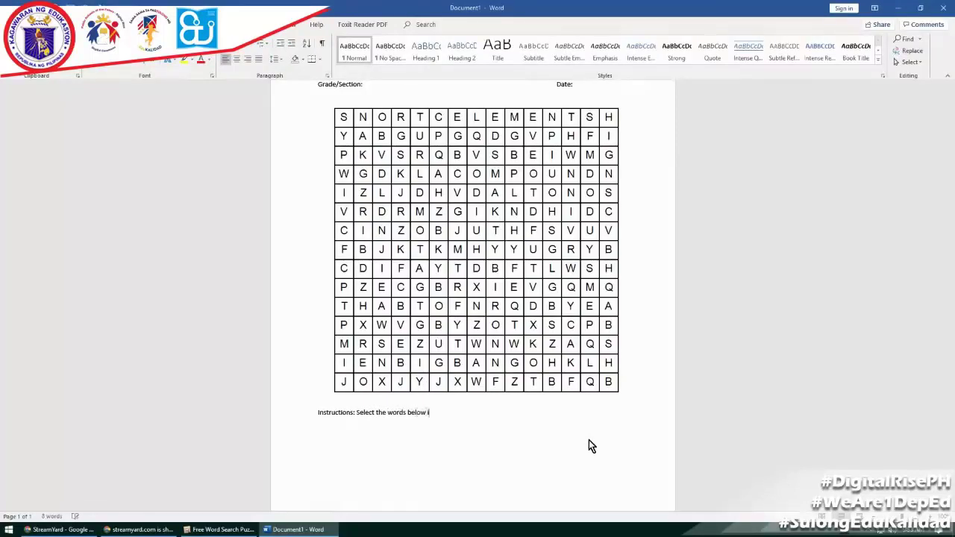
{"action": "type", "text": "in"}
{"action": "type", "text": " the "}
{"action": "type", "text": "table"}
{"action": "type", "text": "1. "}
{"action": "type", "text": "Atom"}
{"action": "key", "text": "Return"}
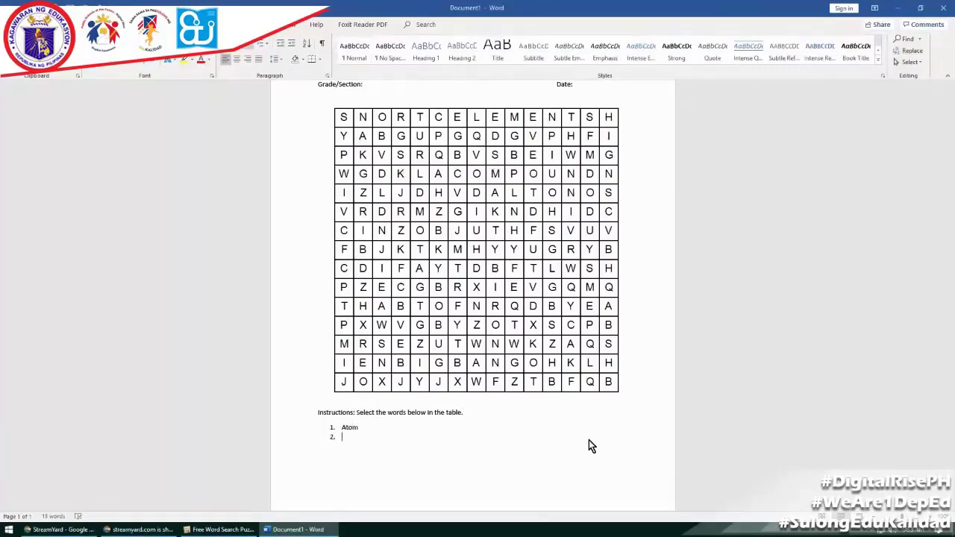
{"action": "type", "text": "Big"}
{"action": "type", "text": "Bang"}
{"action": "key", "text": "Return"}
{"action": "type", "text": "Com"}
{"action": "type", "text": "pund"}
{"action": "key", "text": "Return"}
{"action": "key", "text": "alt+F7"}
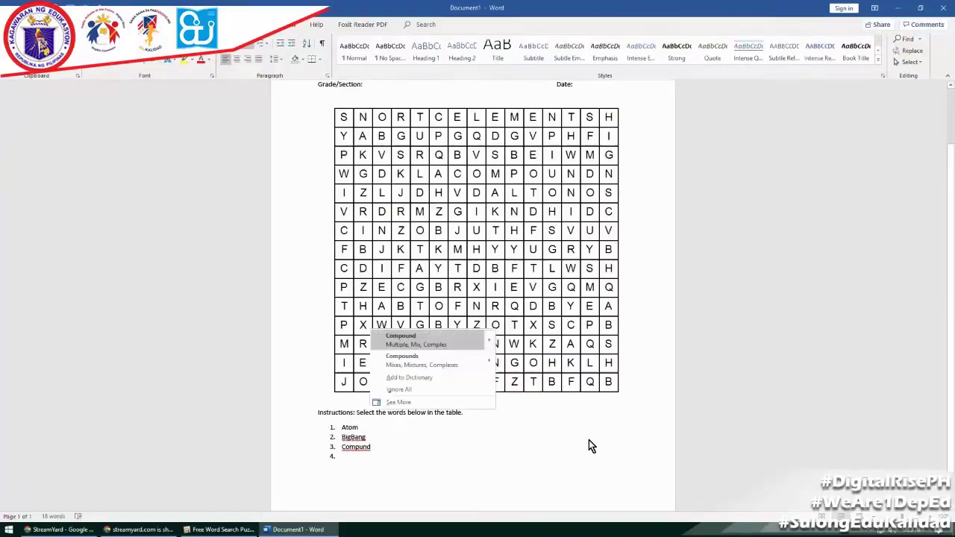
{"action": "key", "text": "Return"}
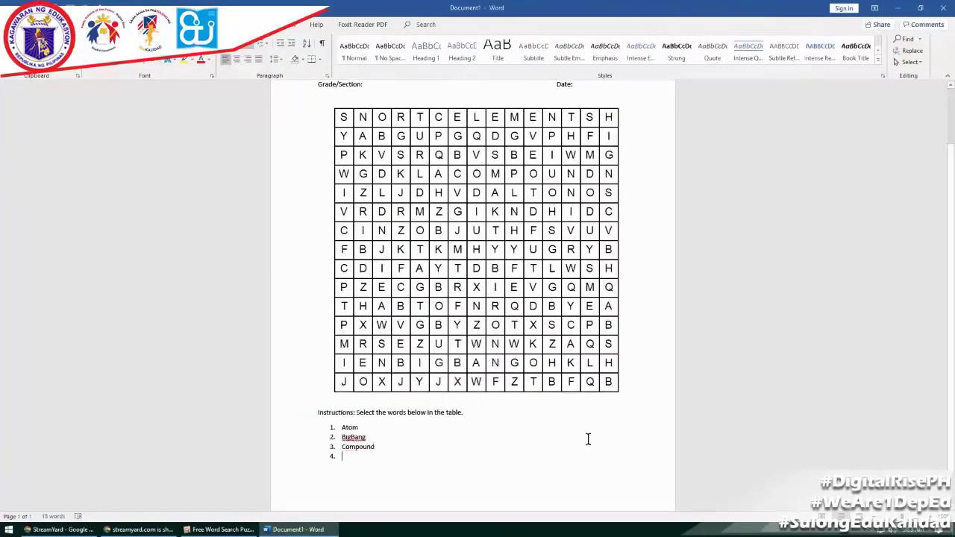
- Continue the numbered list with Dalton, Element, Fusion, 7. Gravity and 8. Hydrogen
{"action": "type", "text": "Da"}
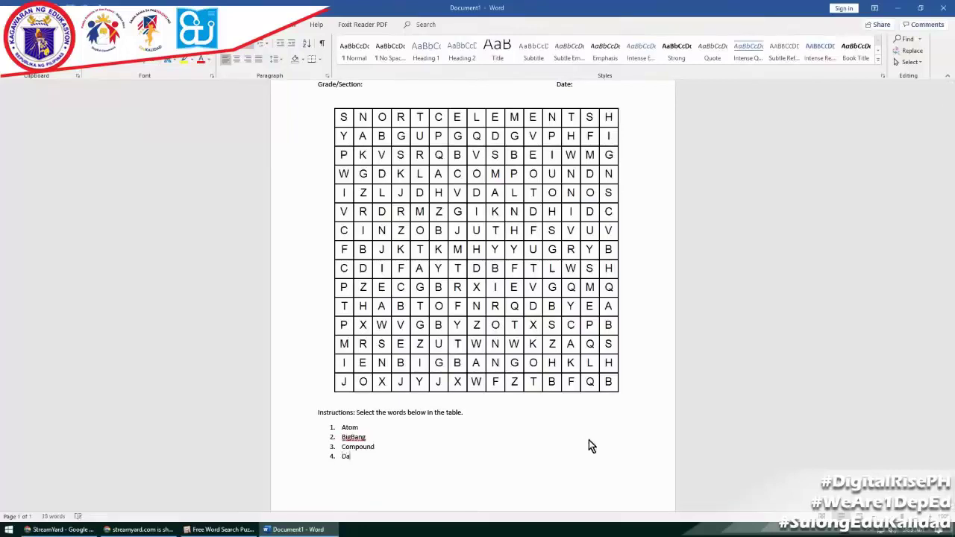
{"action": "type", "text": "lto"}
{"action": "type", "text": "n"}
{"action": "key", "text": "Return"}
{"action": "type", "text": "E"}
{"action": "type", "text": "lemen"}
{"action": "key", "text": "Return"}
{"action": "type", "text": "Fusi"}
{"action": "type", "text": "on"}
{"action": "key", "text": "Return"}
{"action": "type", "text": "7. "}
{"action": "type", "text": "Gravity"}
{"action": "key", "text": "Return"}
{"action": "type", "text": "8. H"}
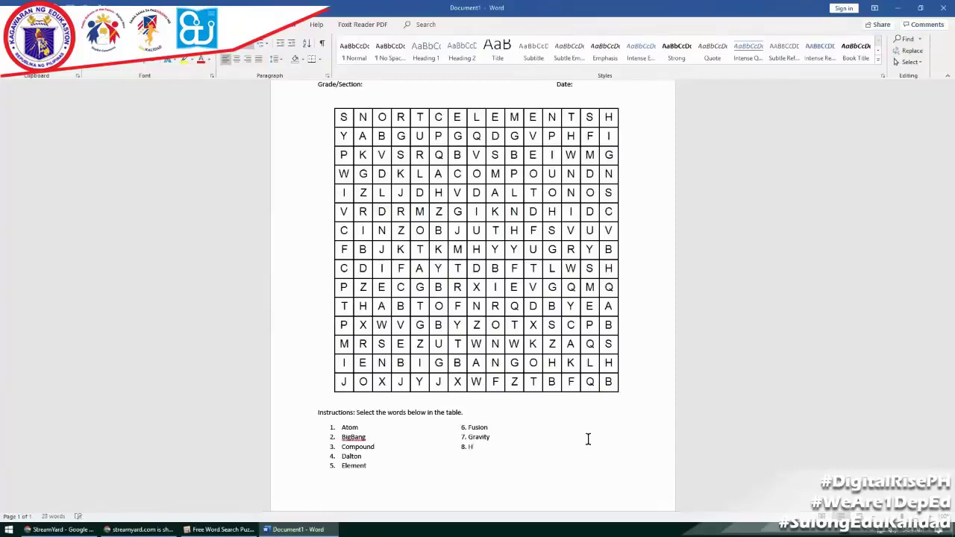
{"action": "type", "text": "ydrogen"}
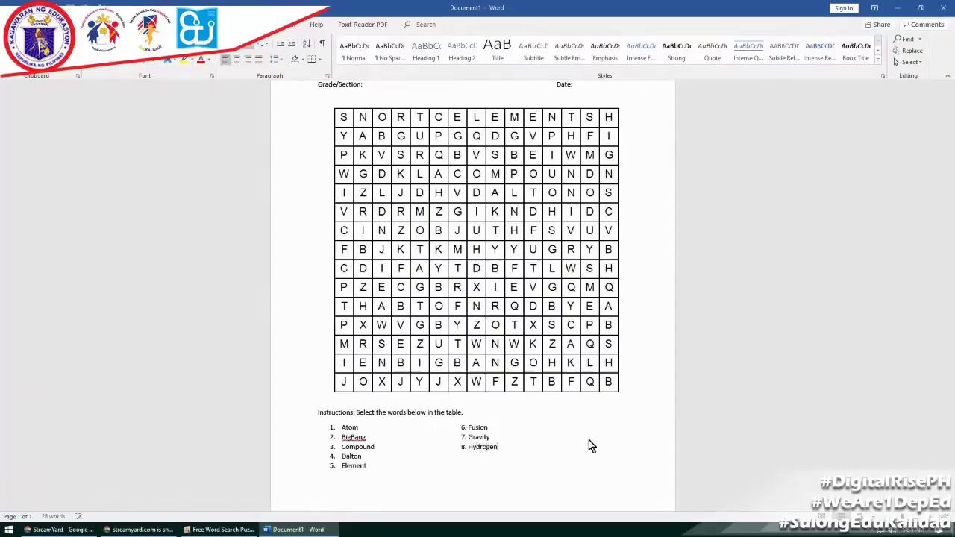
- Add 9. Iron and 10. Electron as a second column beside Dalton and Element
{"action": "key", "text": "Up"}
{"action": "key", "text": "Up"}
{"action": "key", "text": "Up"}
{"action": "type", "text": "9"}
{"action": "type", "text": ". I"}
{"action": "type", "text": "ron"}
{"action": "key", "text": "Down"}
{"action": "key", "text": "Tab"}
{"action": "type", "text": "10."}
{"action": "type", "text": " Electron"}
{"action": "key", "text": "Return"}
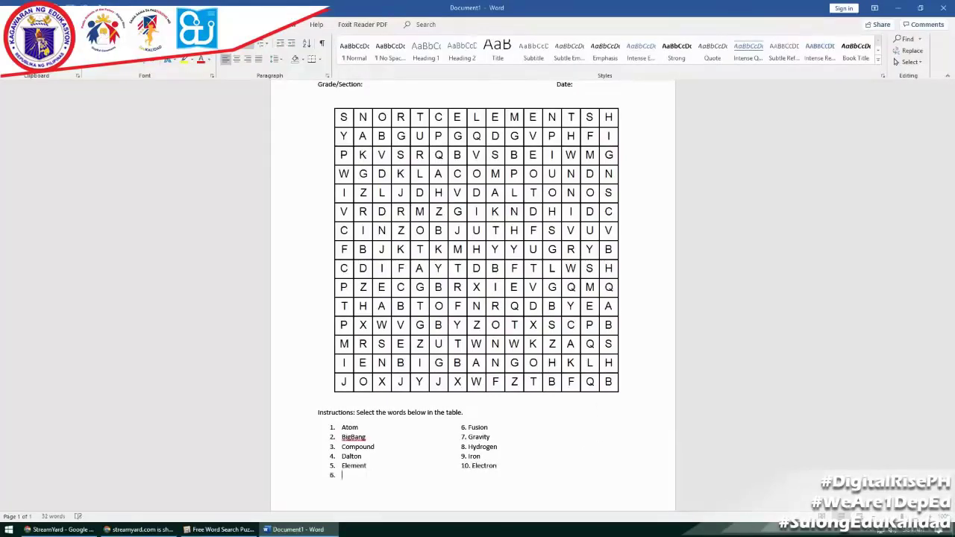
- Switch to One Page view to see the full worksheet, then select the grid picture
{"action": "left_click", "coordinate": [294, 28]}
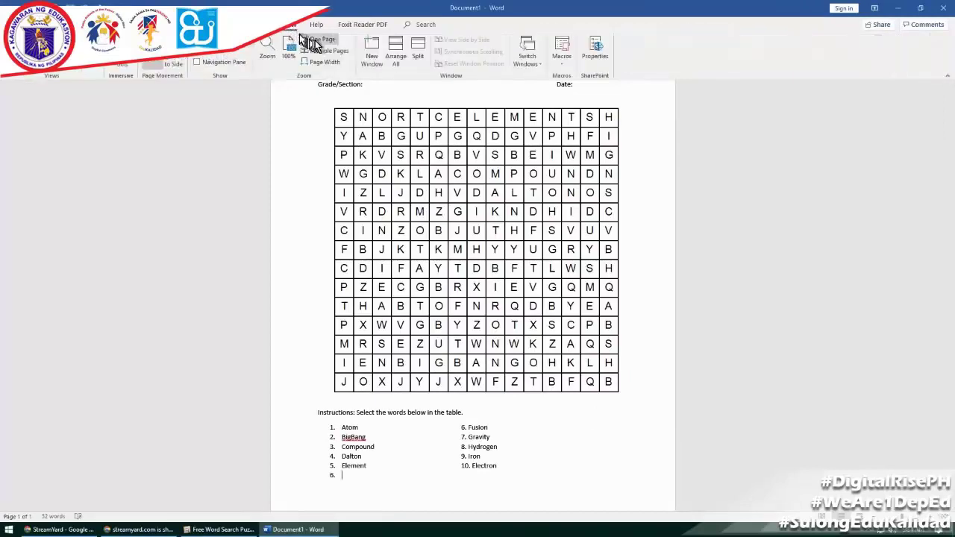
{"action": "left_click", "coordinate": [319, 39]}
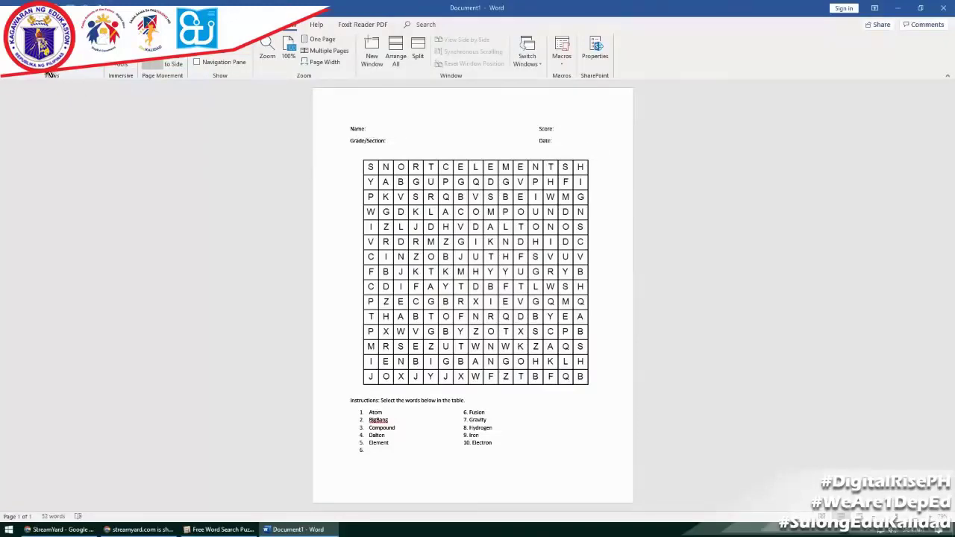
{"action": "left_click", "coordinate": [17, 24]}
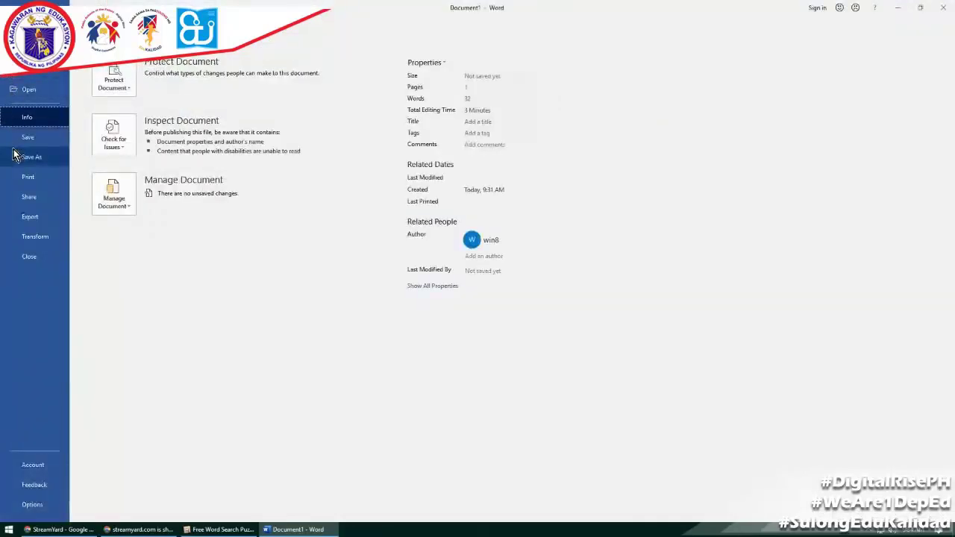
{"action": "key", "text": "Escape"}
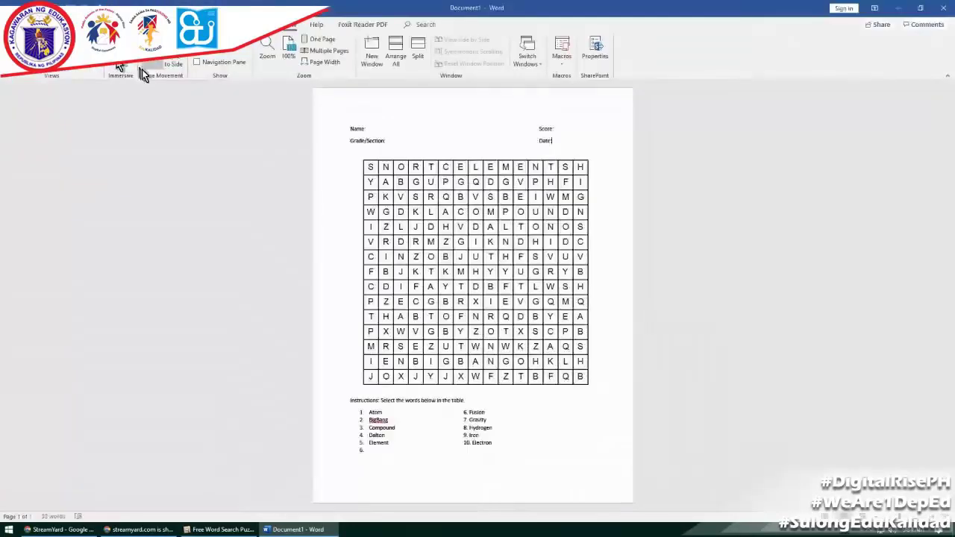
{"action": "left_click", "coordinate": [392, 192]}
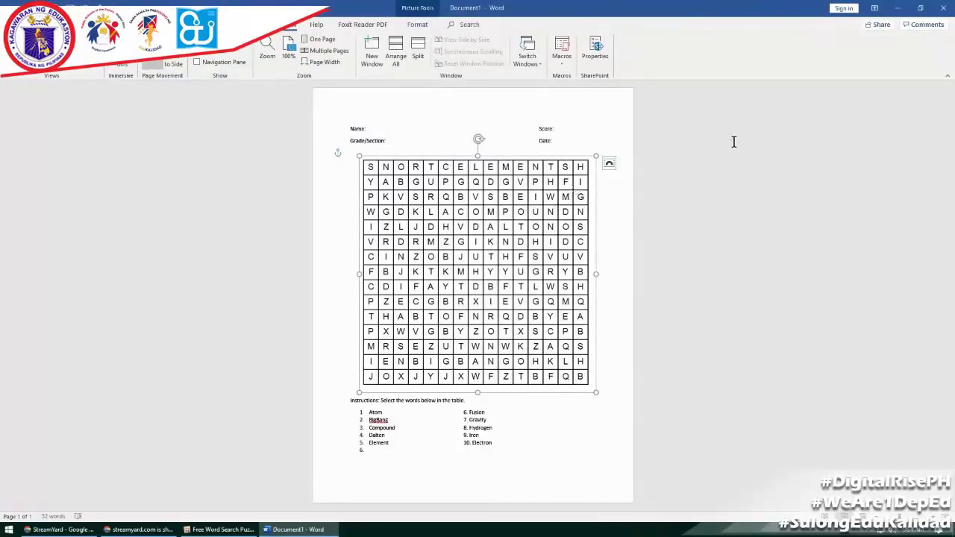
- Minimize Word and bring the puzzle maker back up on its Words list
{"action": "left_click", "coordinate": [900, 15]}
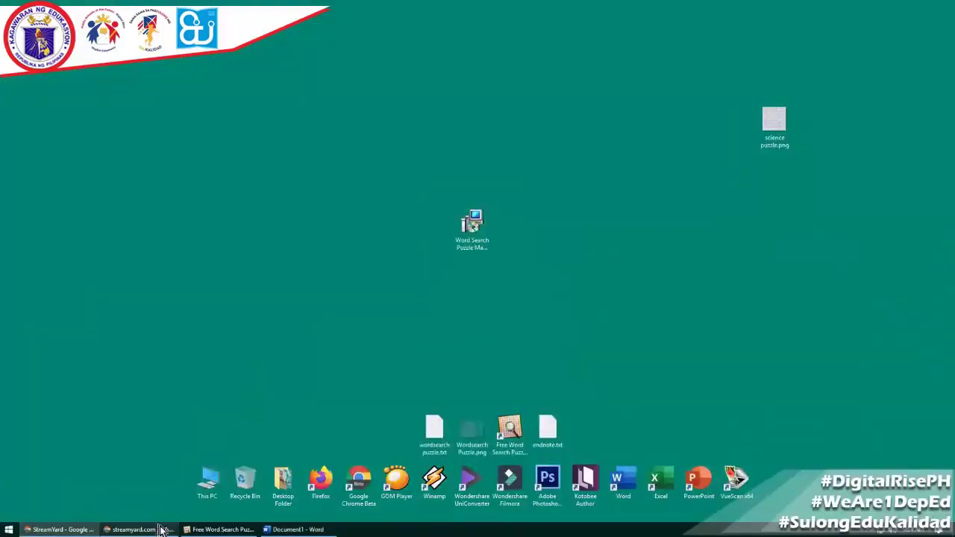
{"action": "left_click", "coordinate": [213, 529]}
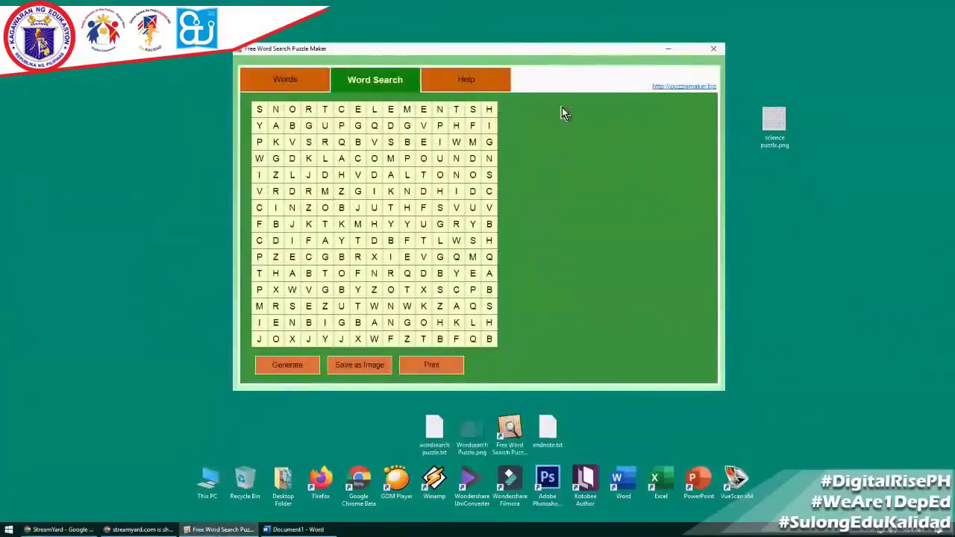
{"action": "left_click", "coordinate": [300, 82]}
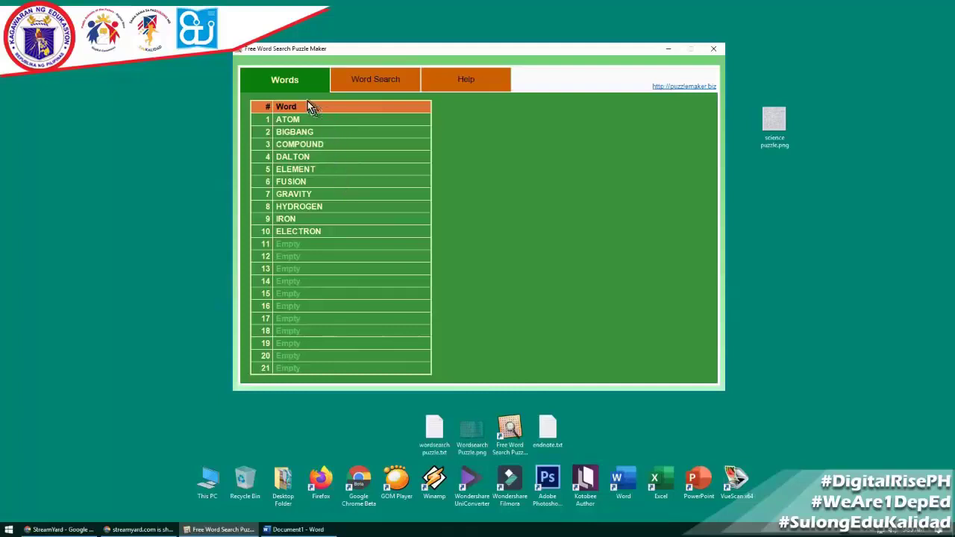
- Generate a new letter arrangement, check the word list, then return to the grid
{"action": "left_click", "coordinate": [334, 86]}
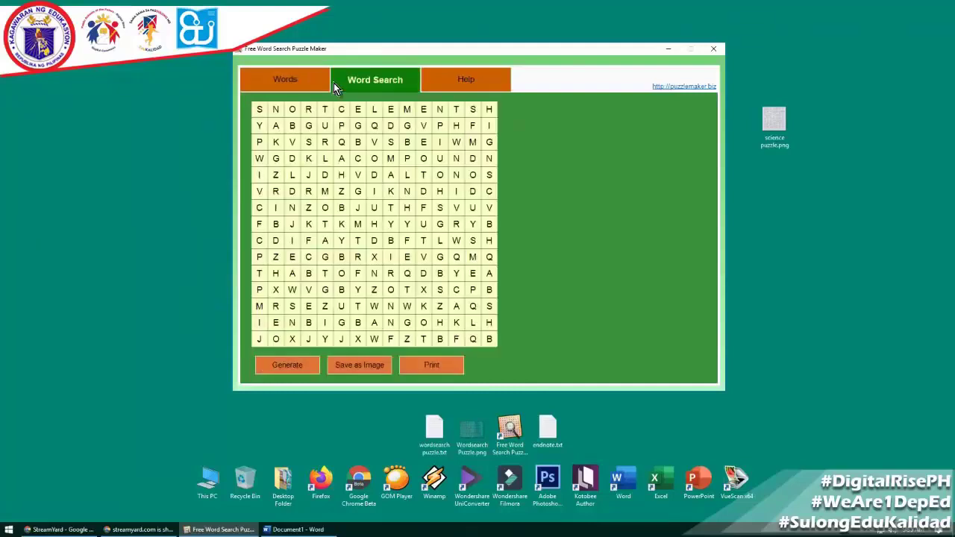
{"action": "left_click", "coordinate": [279, 370]}
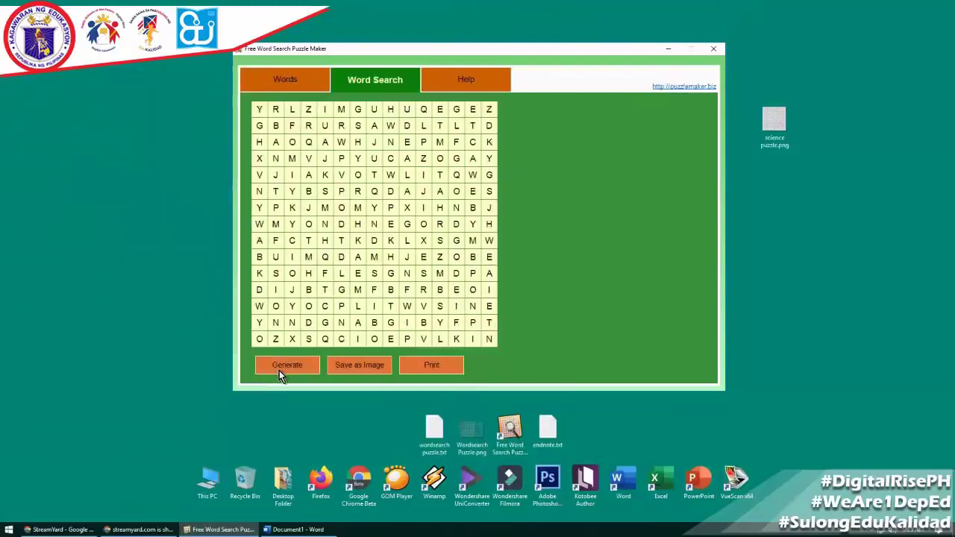
{"action": "left_click", "coordinate": [270, 79]}
{"action": "left_click", "coordinate": [352, 78]}
- Save the regenerated puzzle as an image named 'science puzzle' on the desktop
{"action": "left_click", "coordinate": [365, 370]}
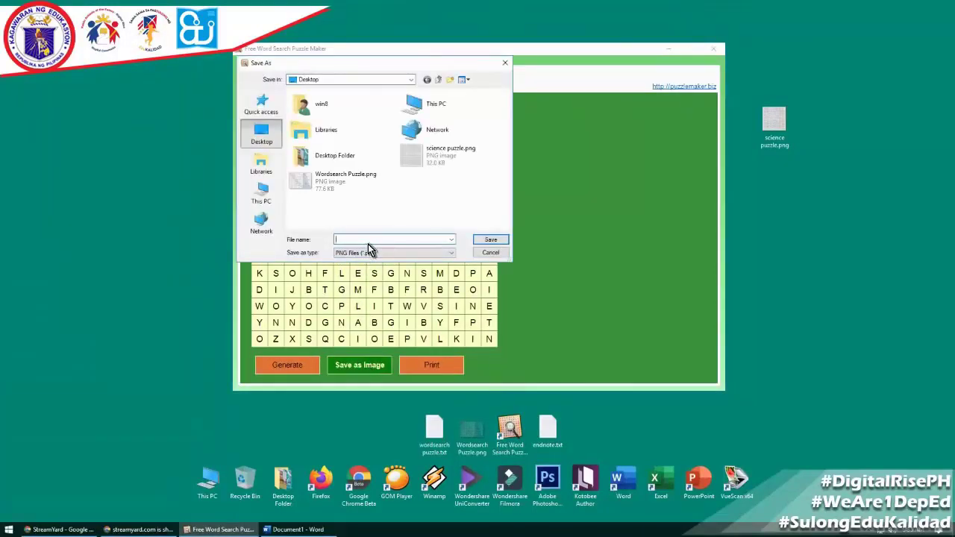
{"action": "type", "text": "s"}
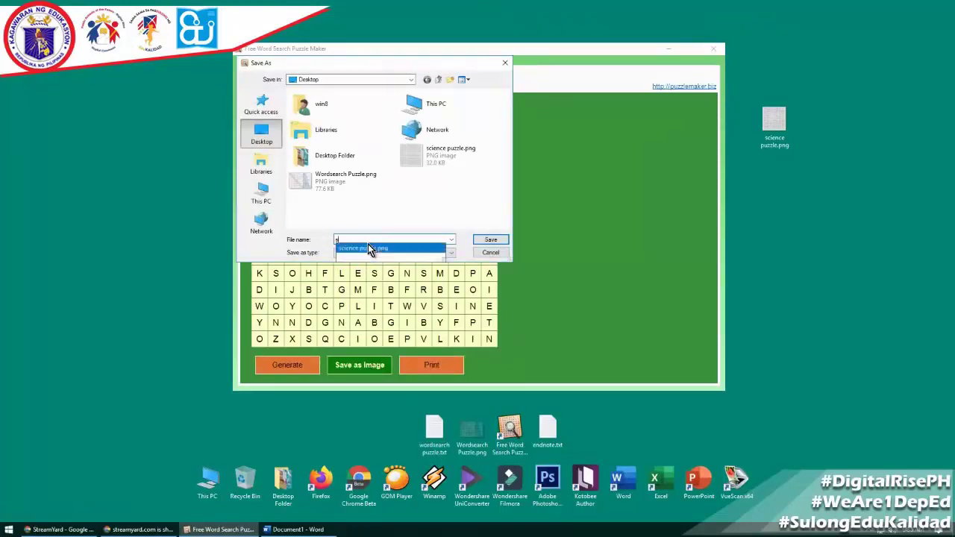
{"action": "type", "text": "cience pu"}
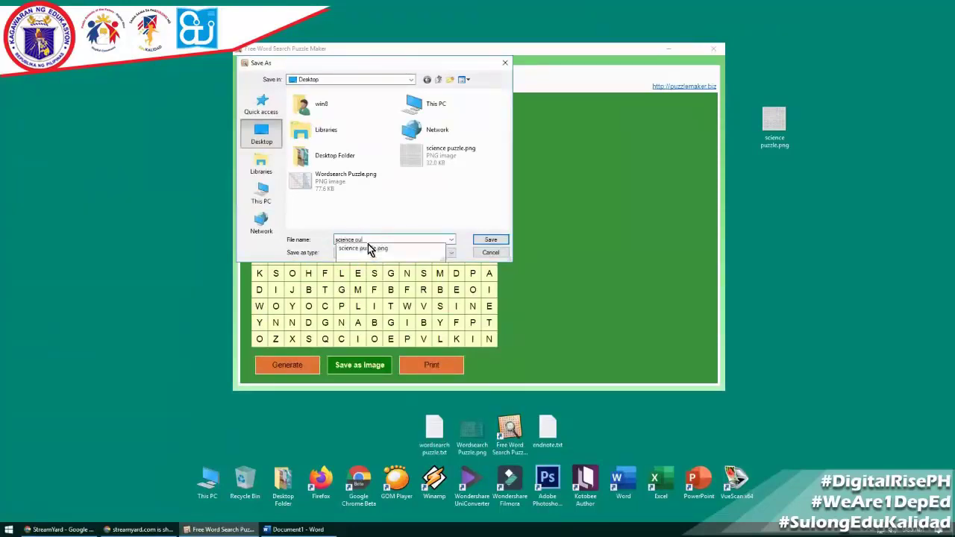
{"action": "type", "text": "zzle 2"}
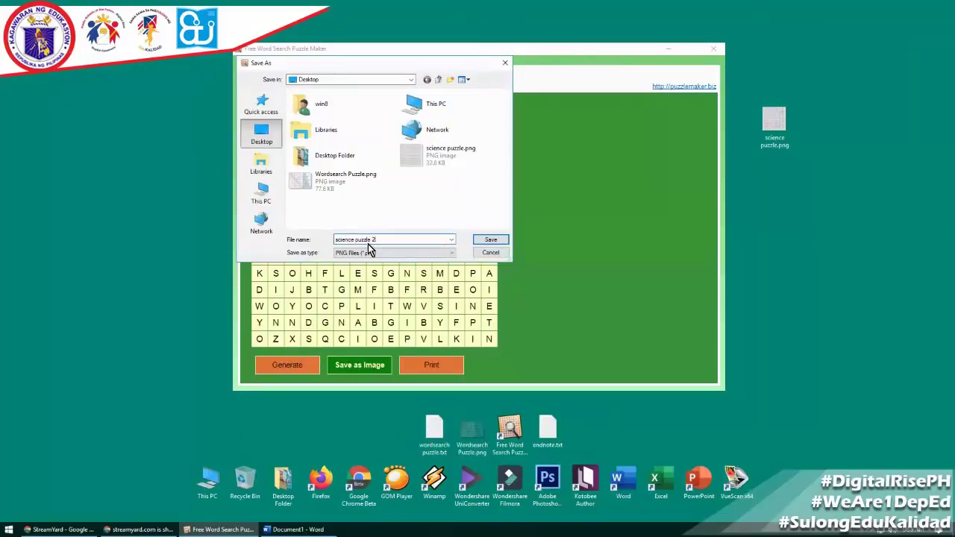
{"action": "key", "text": "Return"}
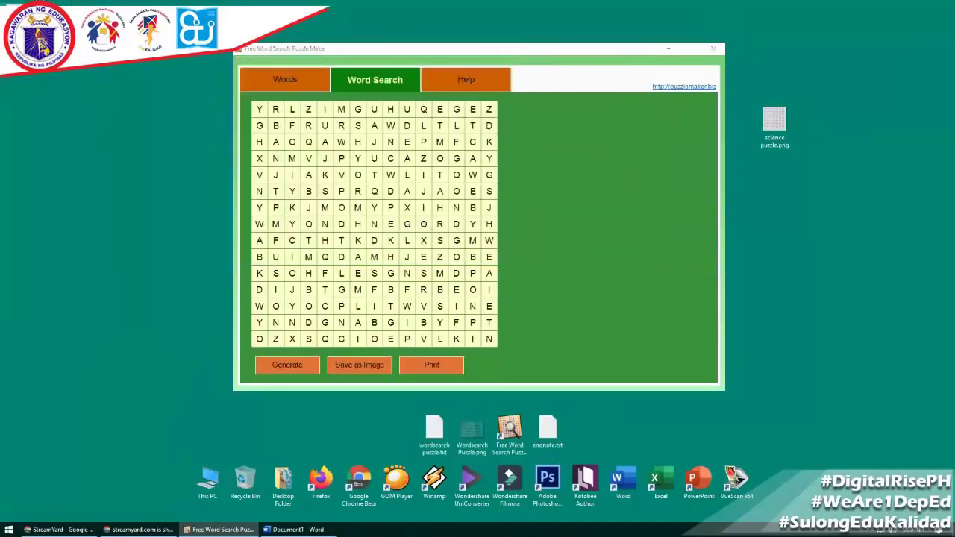
- Place science puzzle 2.png beside science puzzle.png and preview it in Windows Photo Viewer
{"action": "left_click_drag", "start_coordinate": [773, 123], "coordinate": [734, 178]}
{"action": "left_click_drag", "start_coordinate": [792, 154], "coordinate": [815, 121]}
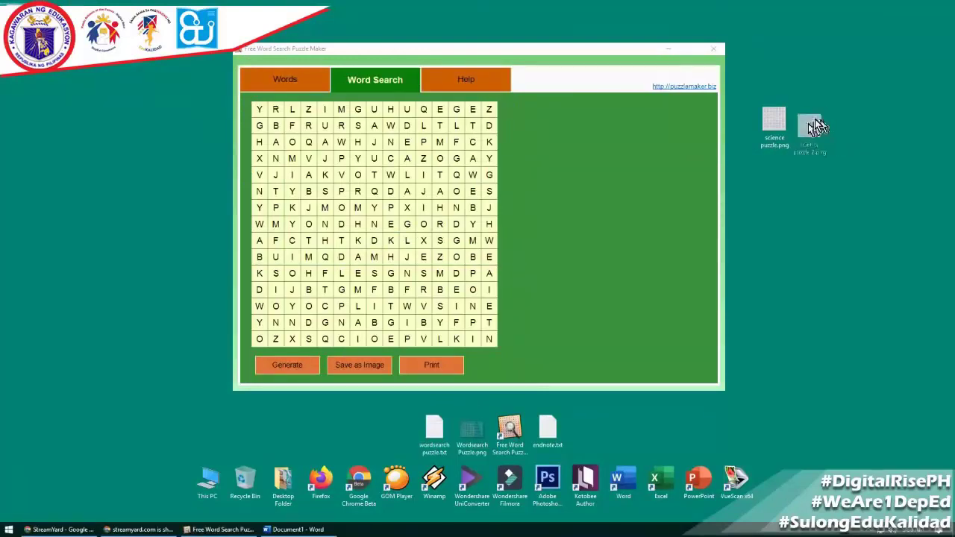
{"action": "right_click", "coordinate": [816, 120]}
{"action": "left_click", "coordinate": [824, 126]}
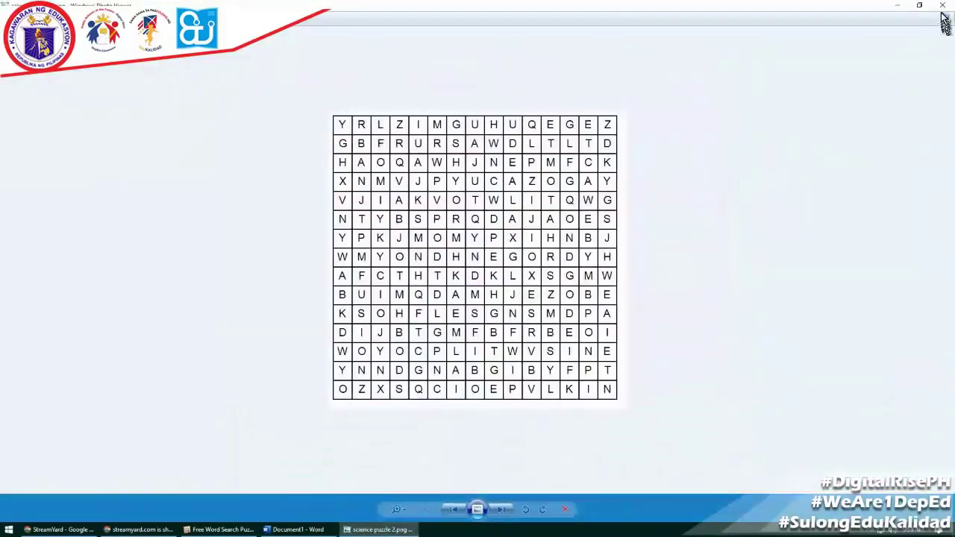
{"action": "left_click", "coordinate": [942, 5]}
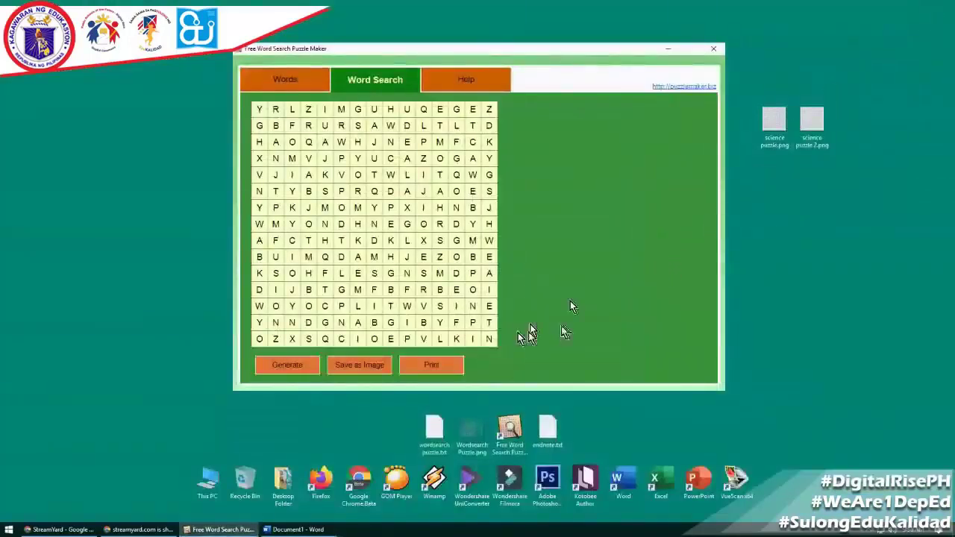
- Move the old grid aside and drag science puzzle 2.png into the worksheet page
{"action": "left_click", "coordinate": [357, 530]}
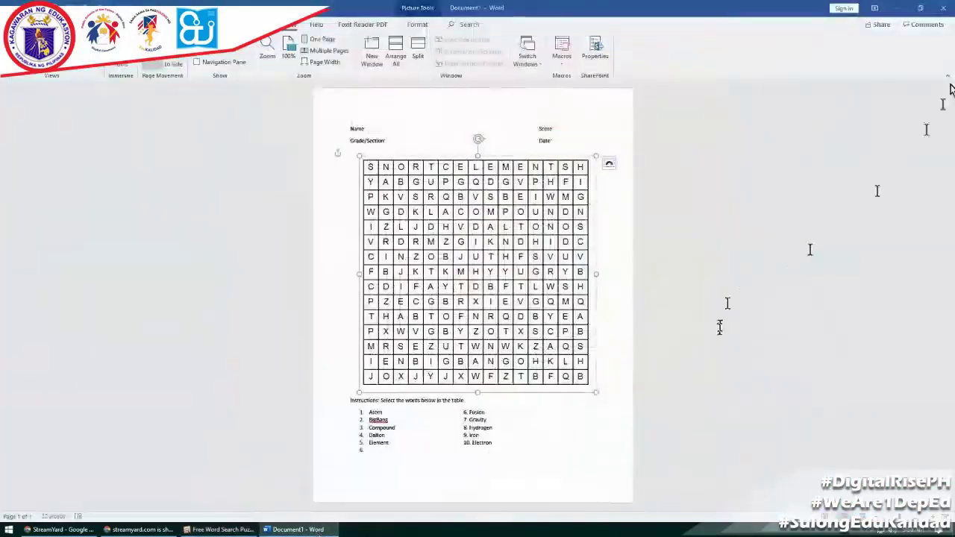
{"action": "left_click", "coordinate": [920, 8]}
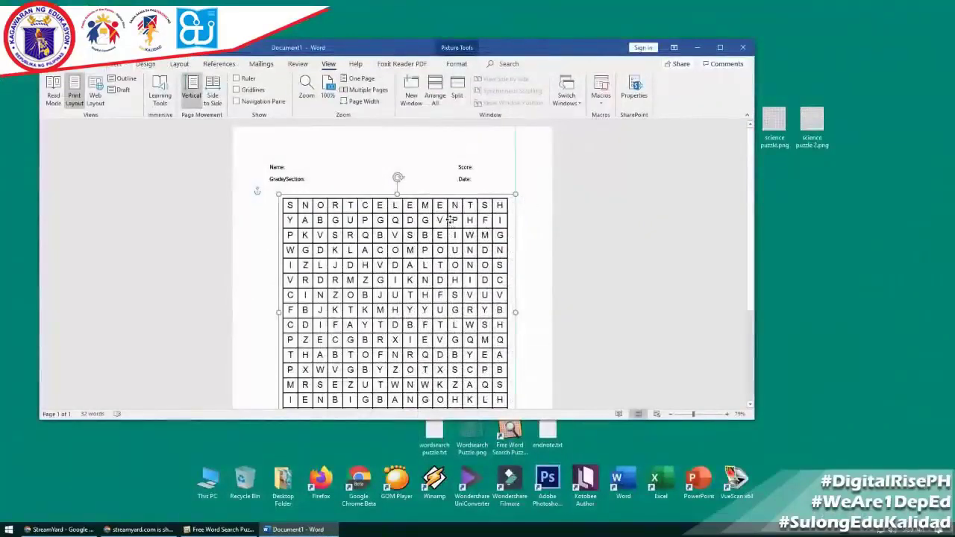
{"action": "mouse_move", "coordinate": [450, 221]}
{"action": "left_mouse_down"}
{"action": "mouse_move", "coordinate": [640, 252]}
{"action": "mouse_move", "coordinate": [565, 255]}
{"action": "left_mouse_up"}
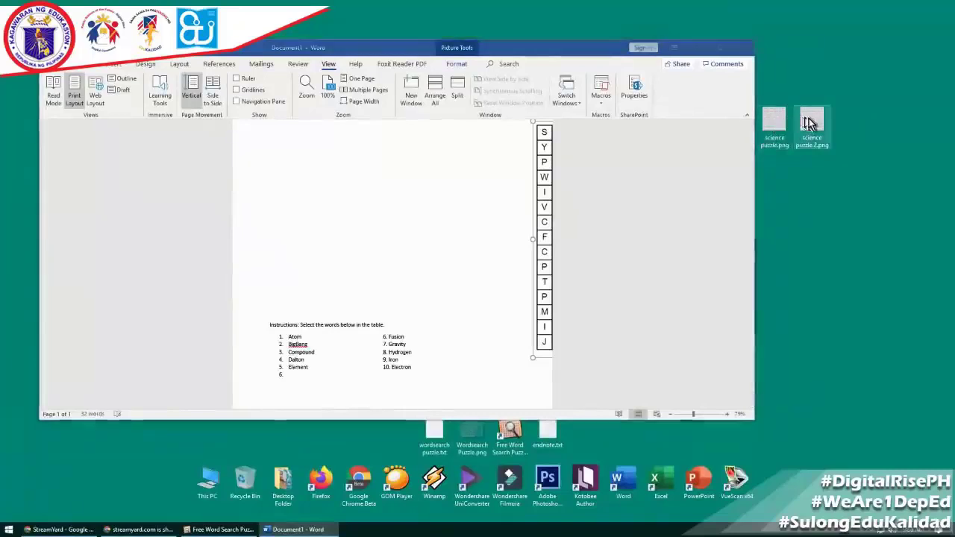
{"action": "left_click_drag", "start_coordinate": [810, 122], "coordinate": [390, 181]}
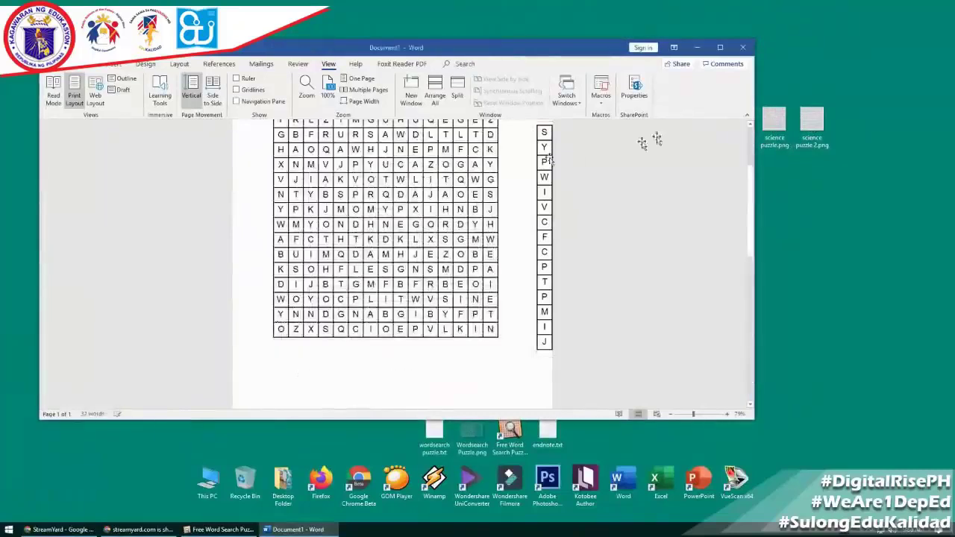
- Change the new grid's text wrapping and centre it beneath the Name and Score lines
{"action": "left_click", "coordinate": [719, 47]}
{"action": "scroll", "coordinate": [632, 135], "scroll_direction": "up", "scroll_amount": 1}
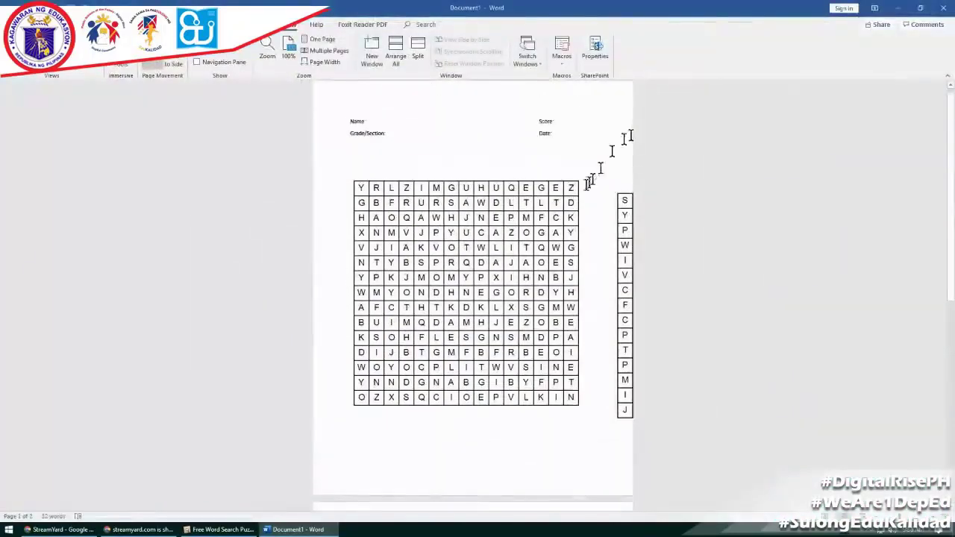
{"action": "left_click_drag", "start_coordinate": [525, 215], "coordinate": [531, 192]}
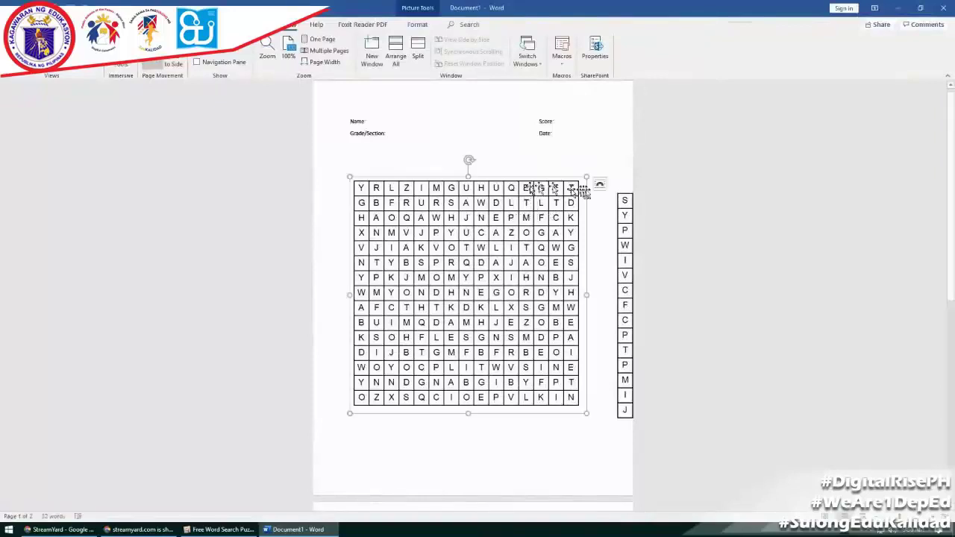
{"action": "left_click", "coordinate": [599, 184]}
{"action": "left_click", "coordinate": [667, 276]}
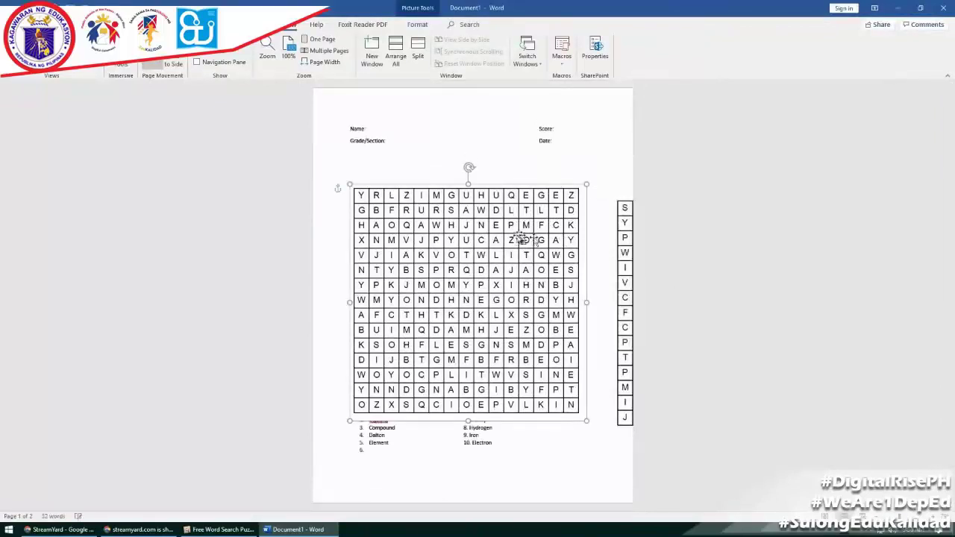
{"action": "left_click_drag", "start_coordinate": [520, 239], "coordinate": [514, 202]}
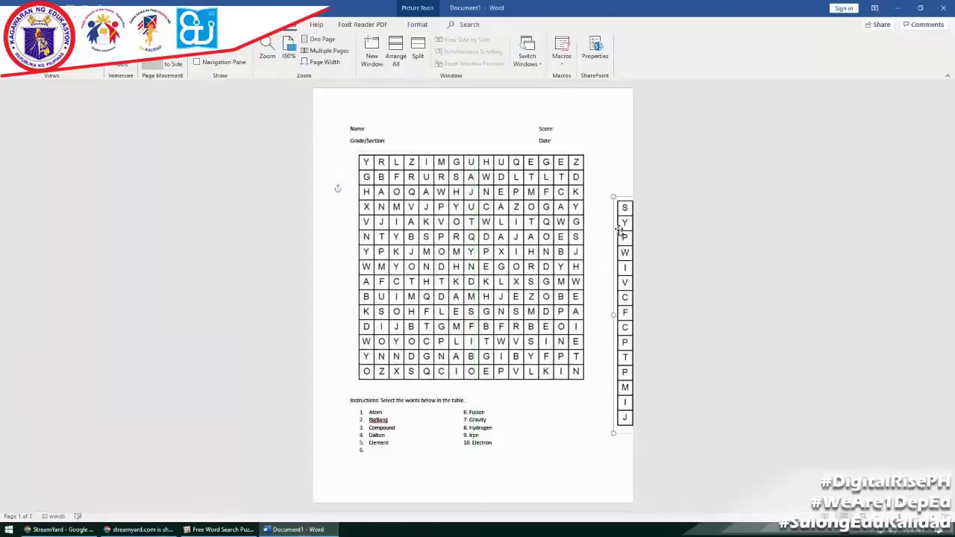
- Delete the old puzzle grid and nudge the new grid slightly right
{"action": "mouse_move", "coordinate": [608, 231]}
{"action": "left_mouse_down"}
{"action": "mouse_move", "coordinate": [448, 234]}
{"action": "mouse_move", "coordinate": [496, 146]}
{"action": "mouse_move", "coordinate": [411, 144]}
{"action": "left_mouse_up"}
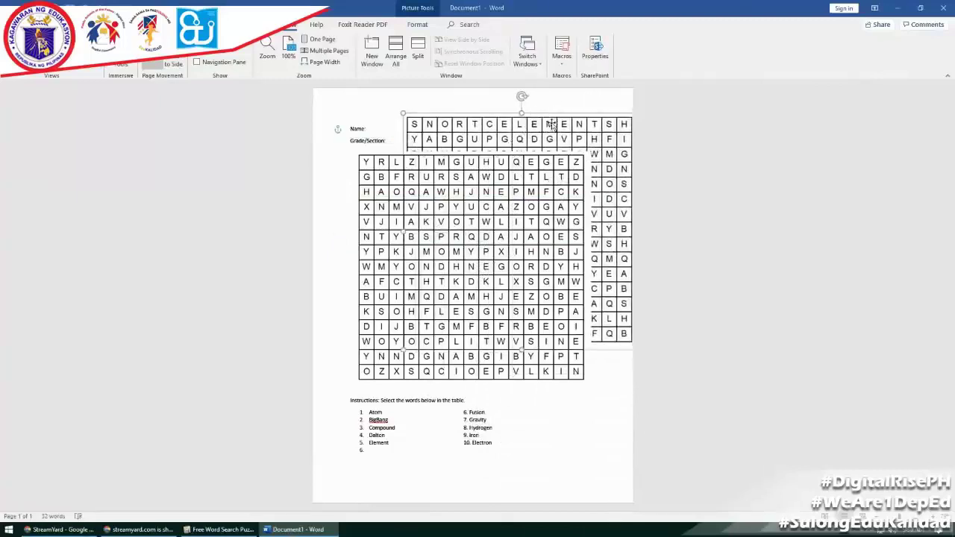
{"action": "key", "text": "Delete"}
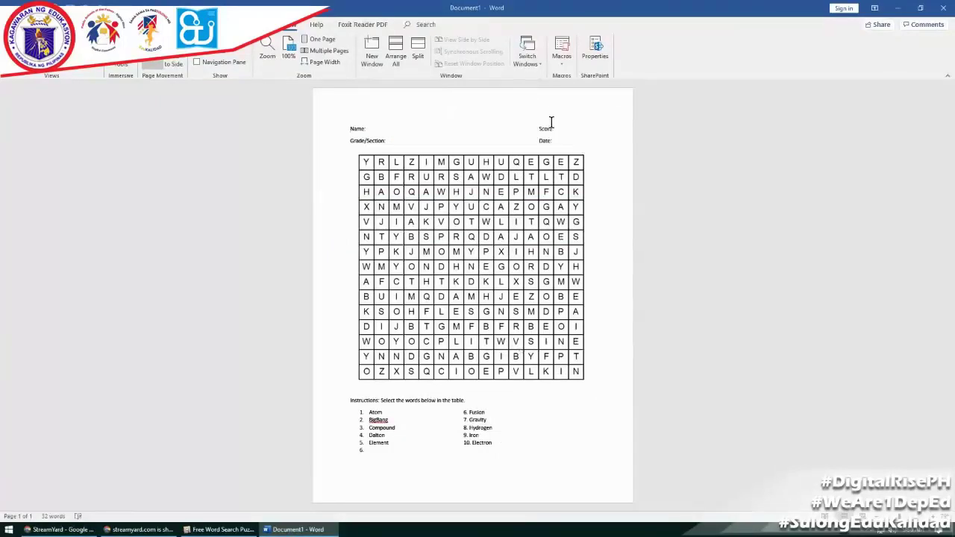
{"action": "left_click_drag", "start_coordinate": [537, 161], "coordinate": [549, 159]}
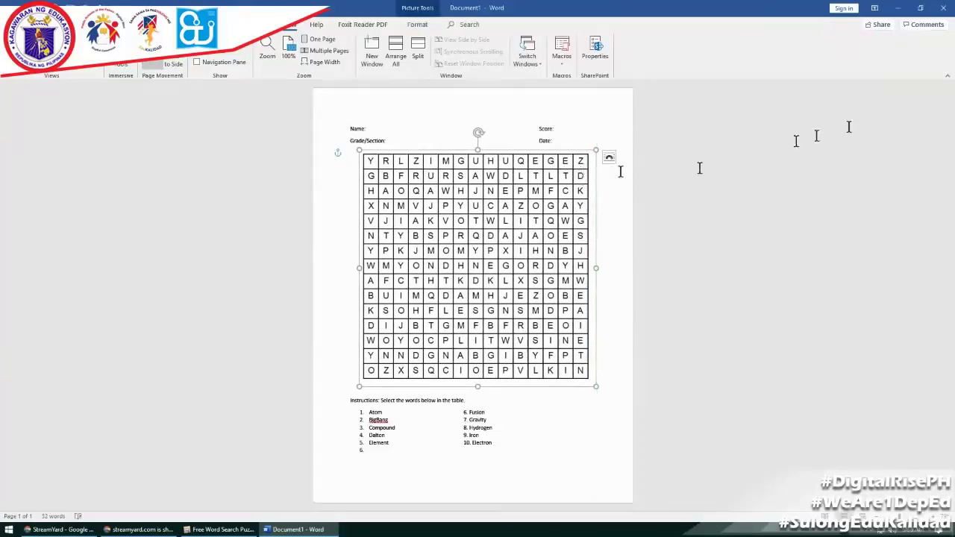
- Minimize Word and generate the puzzle twice for a fresh letter layout
{"action": "left_click", "coordinate": [895, 8]}
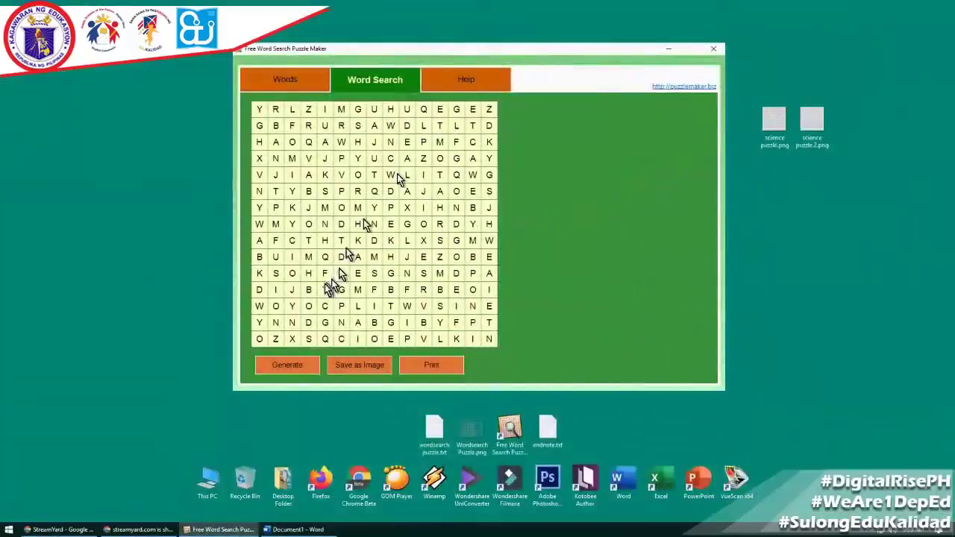
{"action": "left_click", "coordinate": [293, 365]}
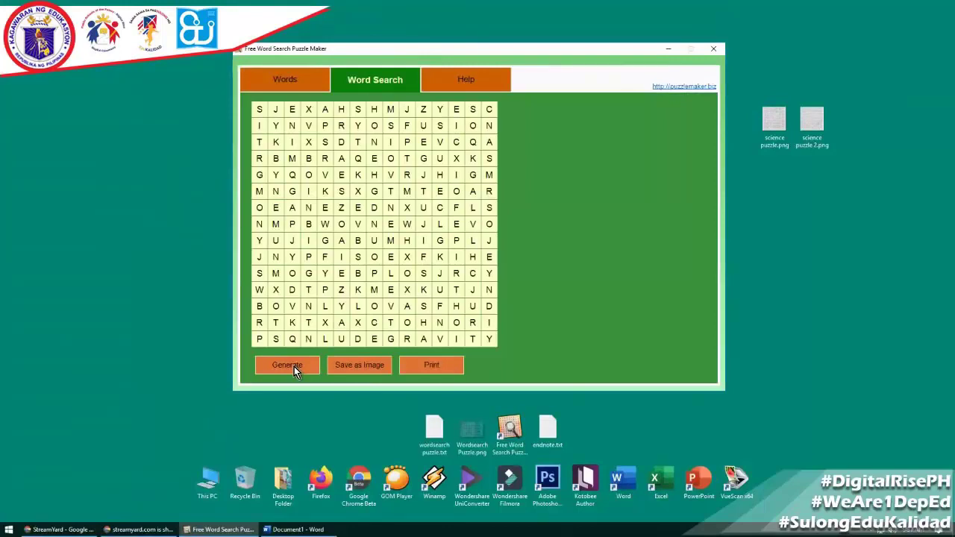
{"action": "left_click", "coordinate": [294, 366]}
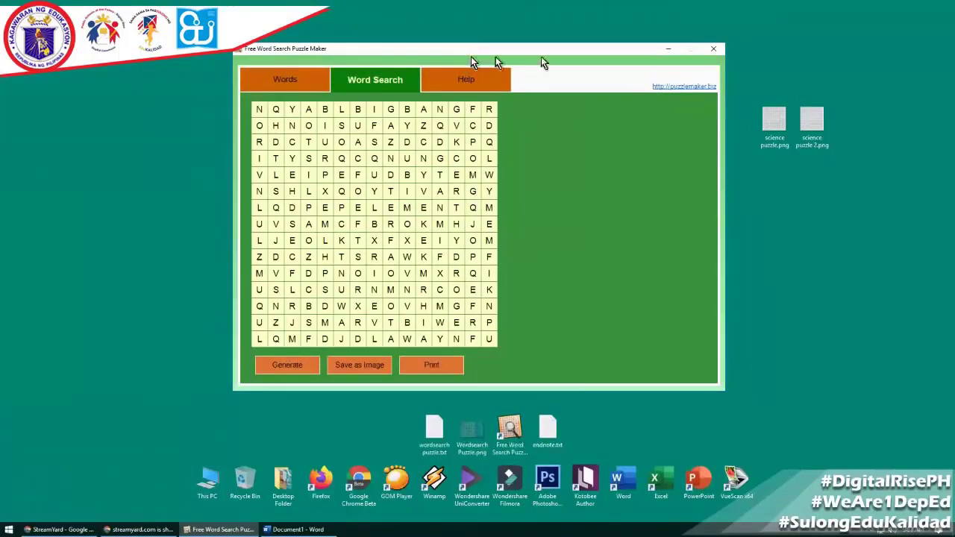
- Bring the worksheet up in Word and select Foxit Reader PDF Printer for printing
{"action": "left_click", "coordinate": [666, 49]}
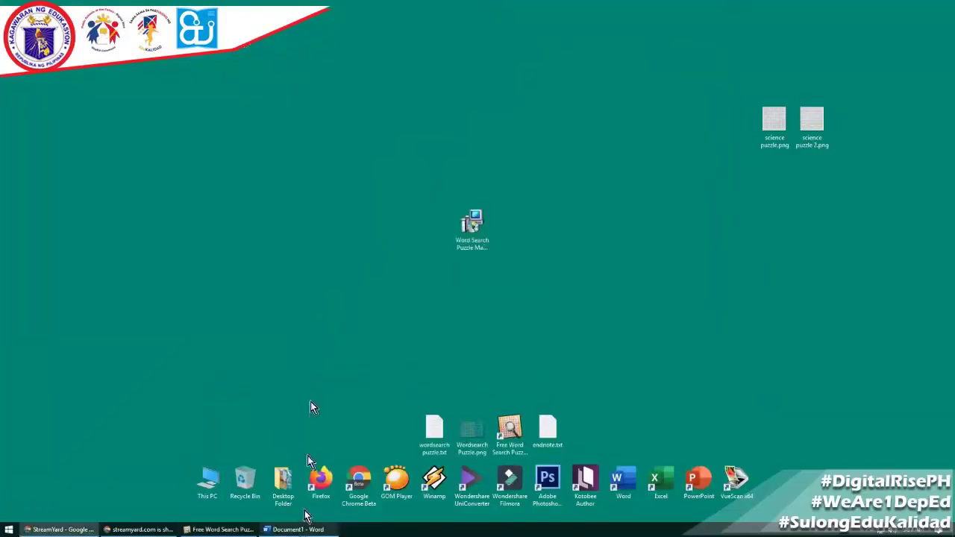
{"action": "left_click", "coordinate": [299, 529]}
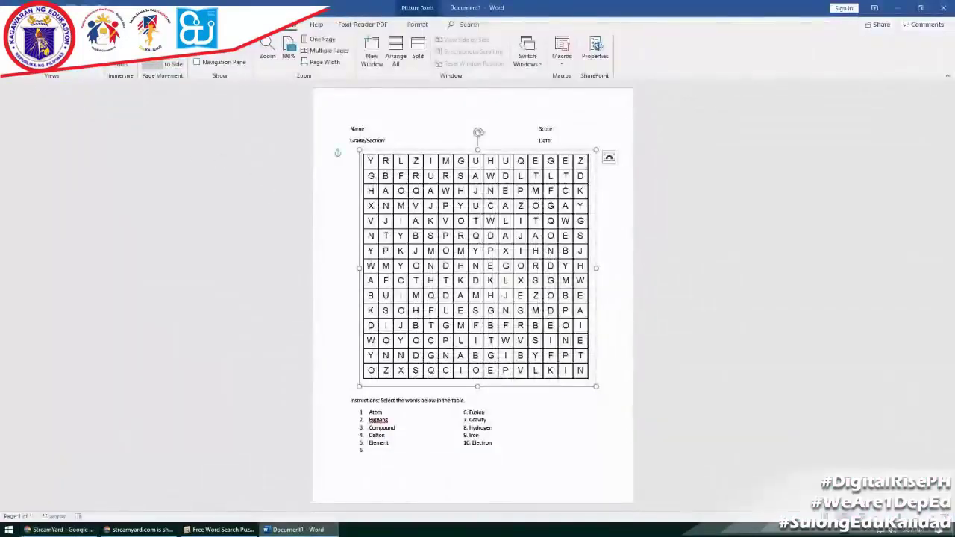
{"action": "key", "text": "alt+f"}
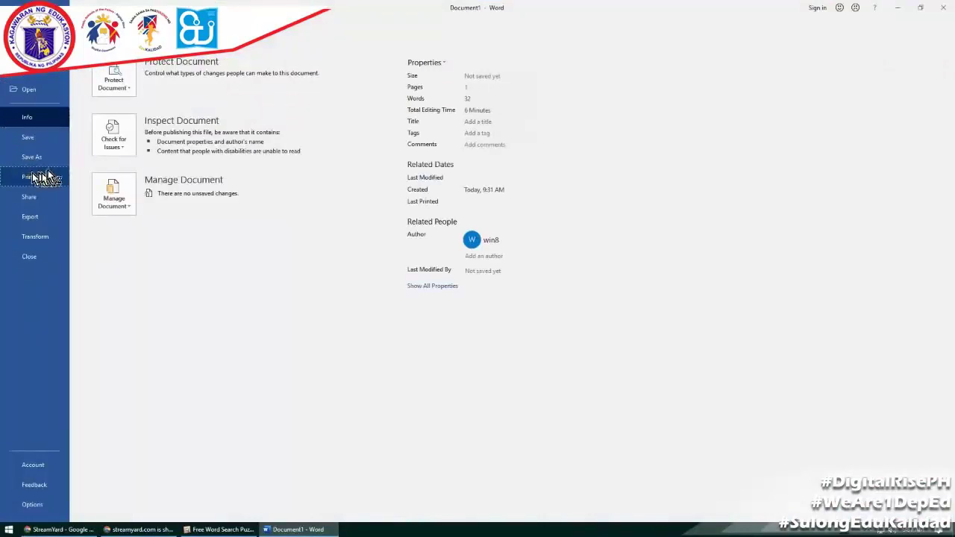
{"action": "left_click", "coordinate": [29, 177]}
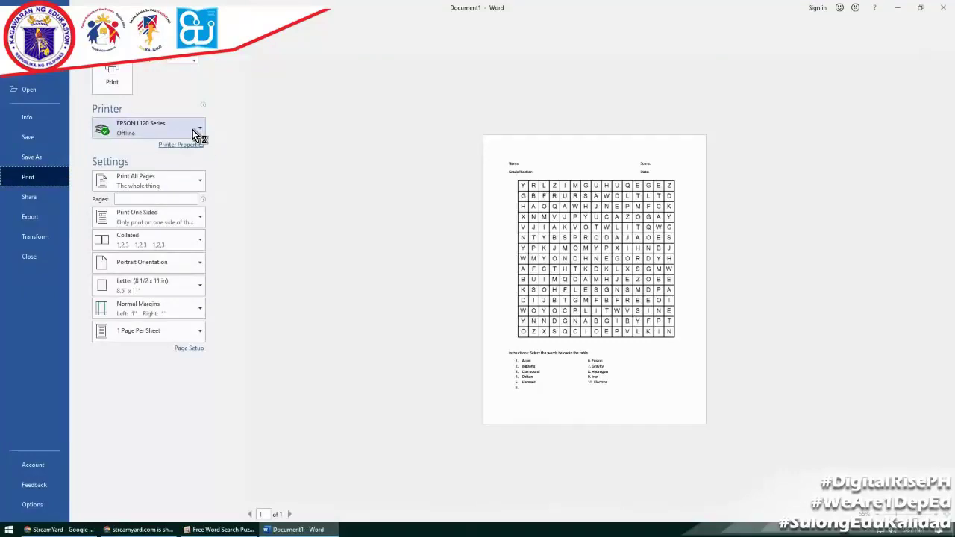
{"action": "mouse_move", "coordinate": [149, 128]}
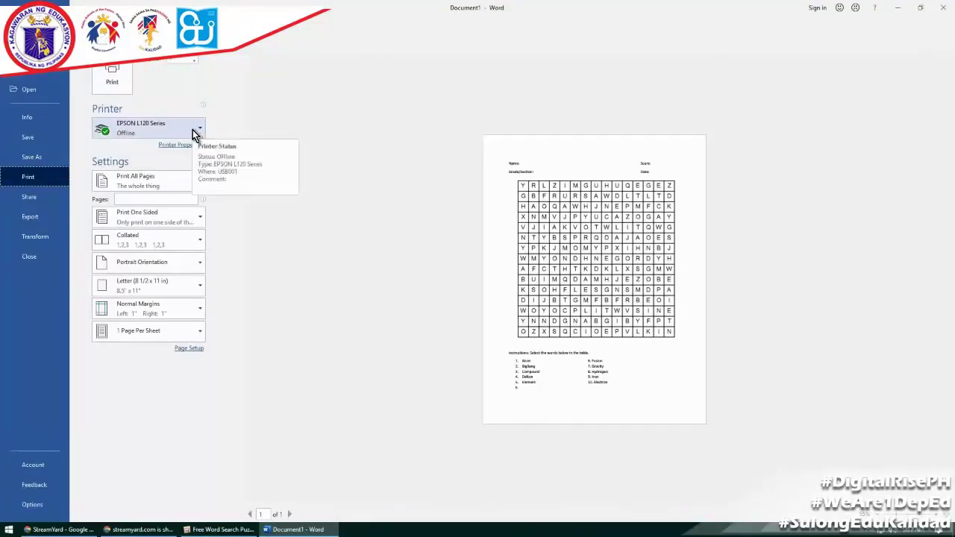
{"action": "left_click", "coordinate": [192, 134]}
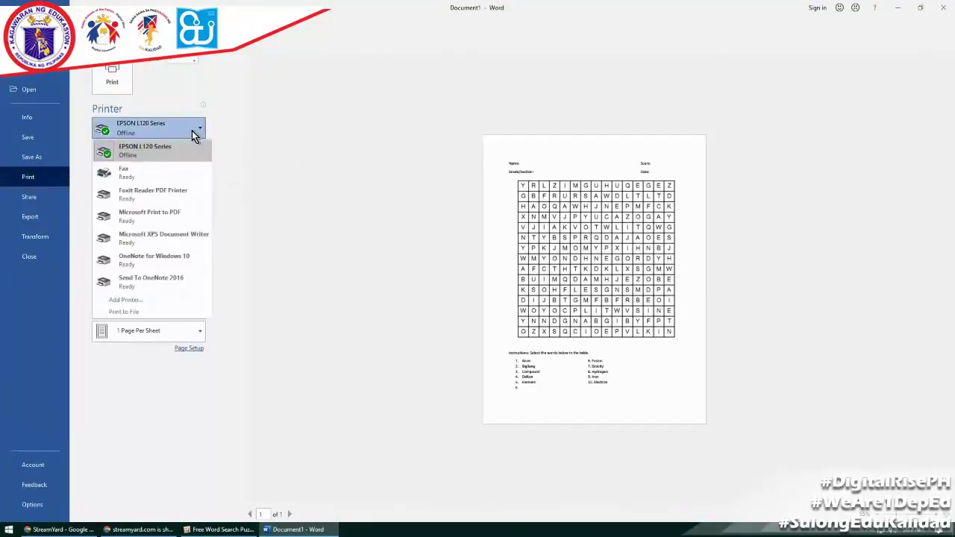
{"action": "mouse_move", "coordinate": [153, 194]}
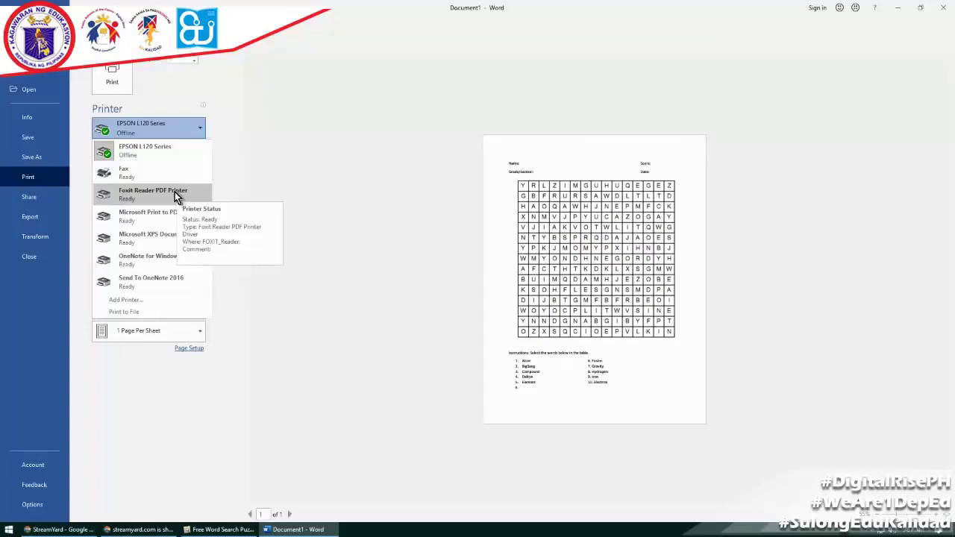
{"action": "left_click", "coordinate": [175, 194]}
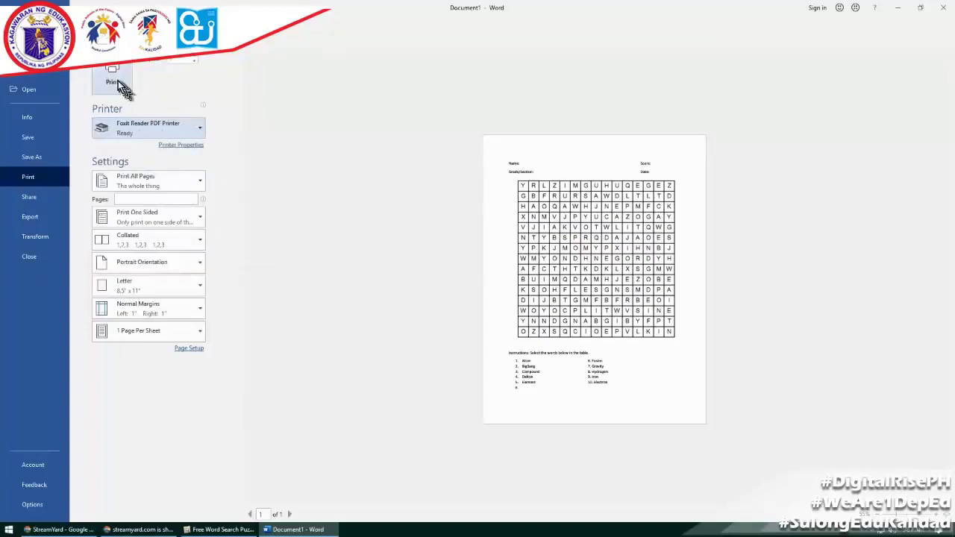
- Print the worksheet to a PDF saved as 'science puzzle'
{"action": "left_click", "coordinate": [112, 76]}
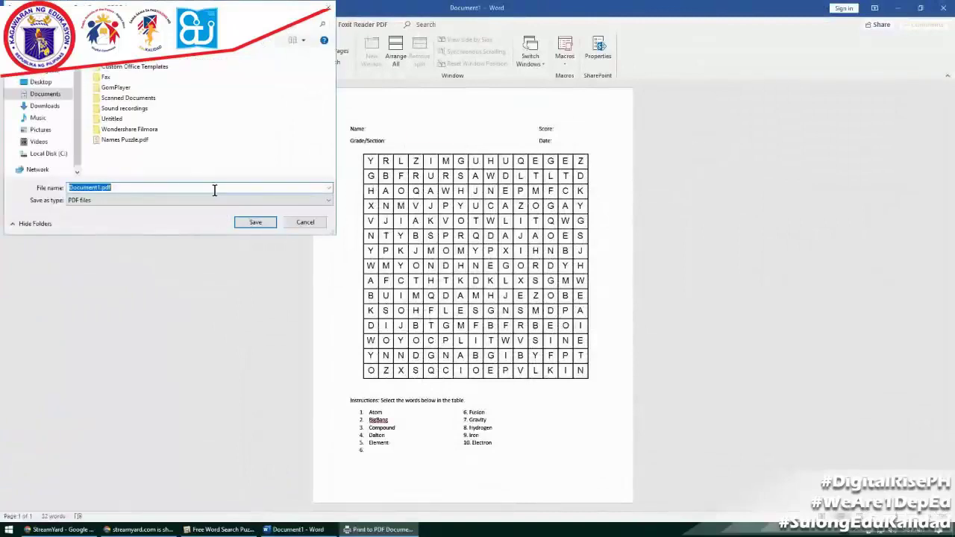
{"action": "type", "text": "science"}
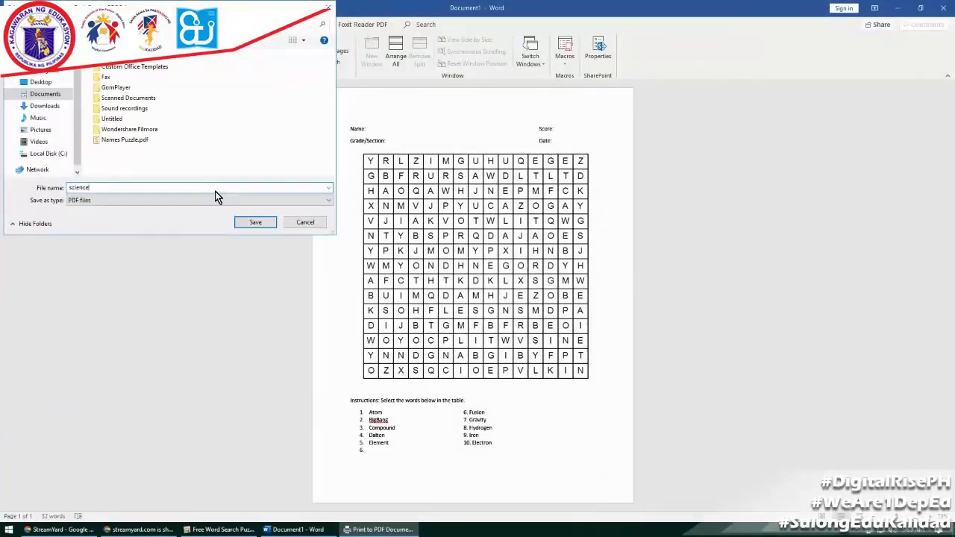
{"action": "type", "text": " puzzle"}
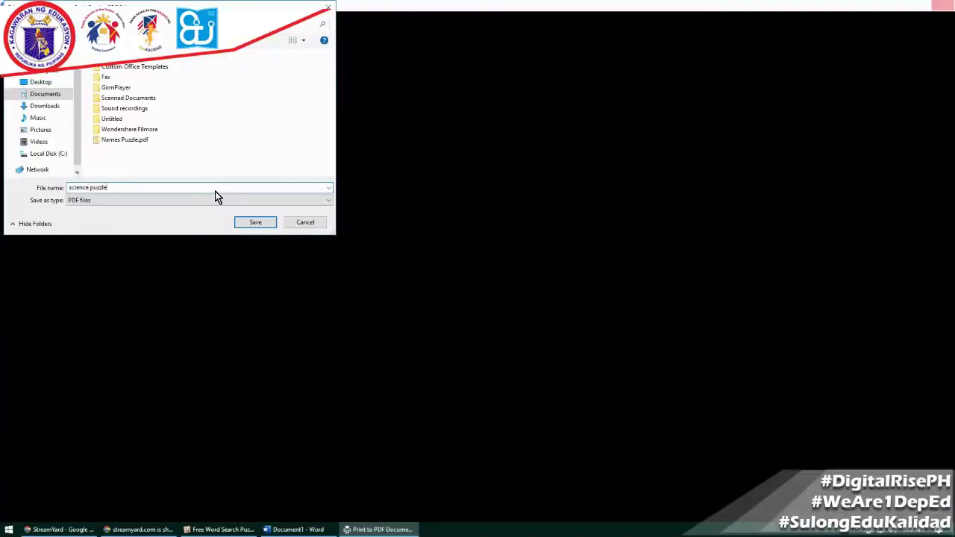
{"action": "left_click", "coordinate": [259, 224]}
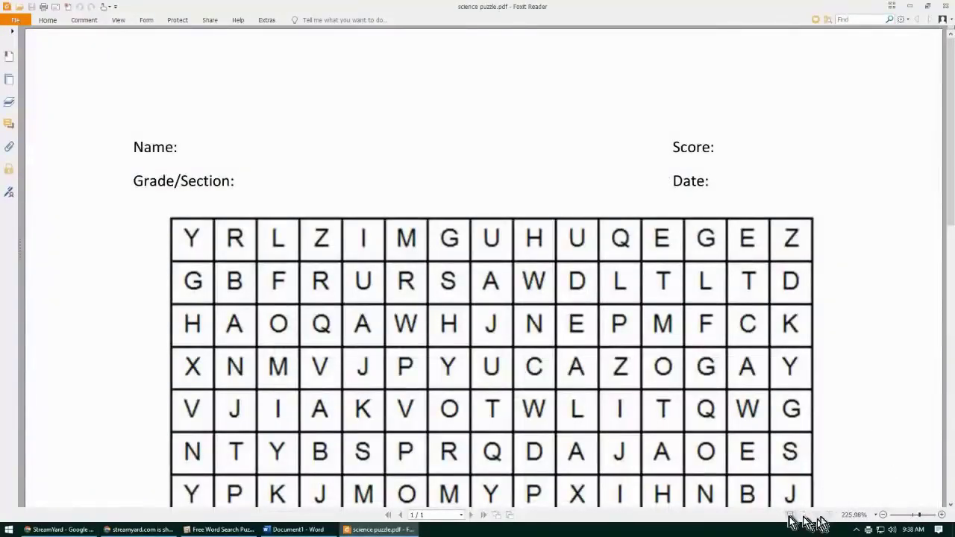
- Set the zoom to Fit Page to view the whole science puzzle.pdf page
{"action": "left_click", "coordinate": [855, 515]}
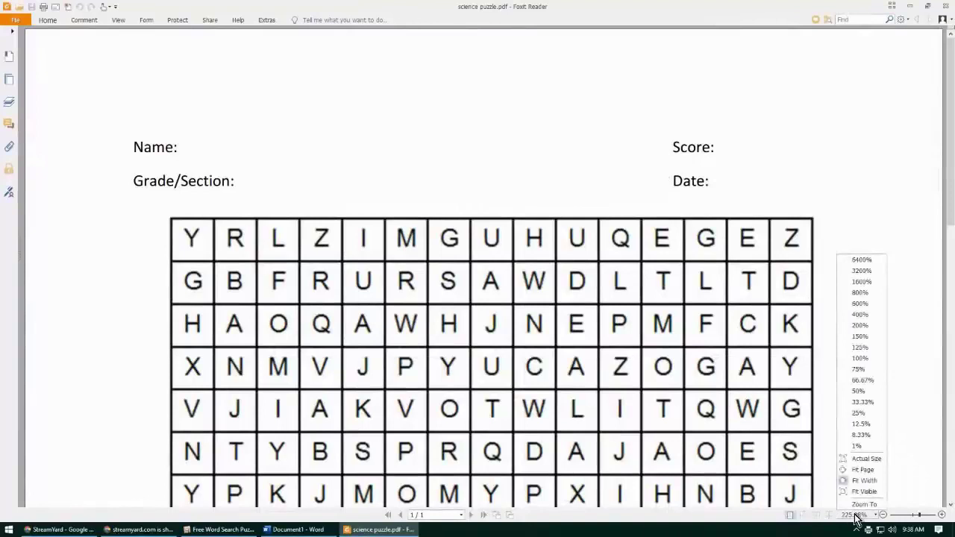
{"action": "left_click", "coordinate": [856, 470]}
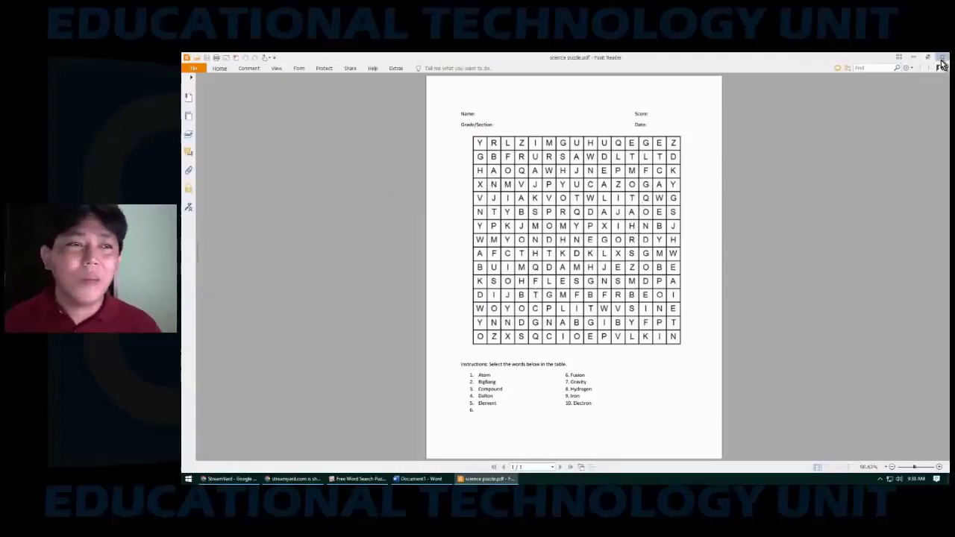
- Close Foxit Reader and restore Free Word Search Puzzle Maker from the taskbar
{"action": "left_click", "coordinate": [196, 69]}
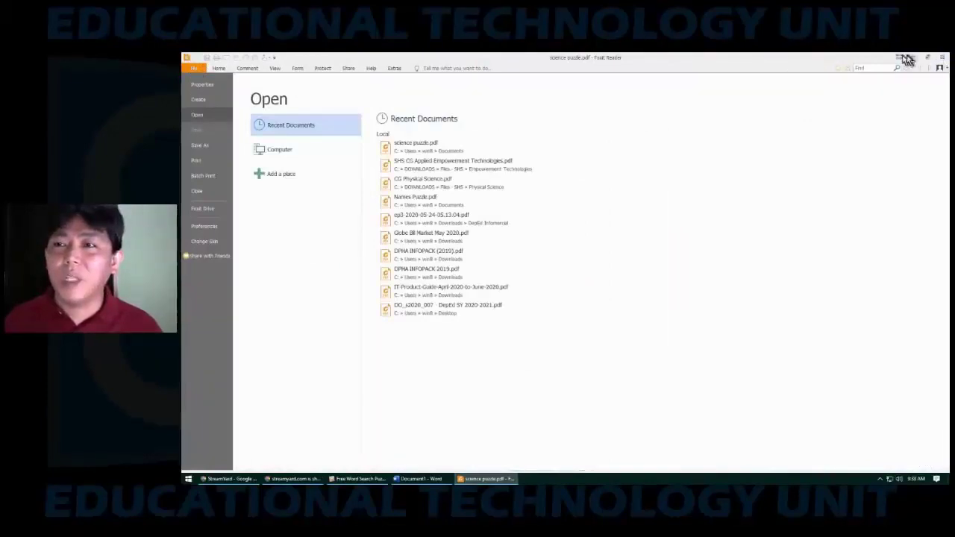
{"action": "left_click", "coordinate": [941, 58]}
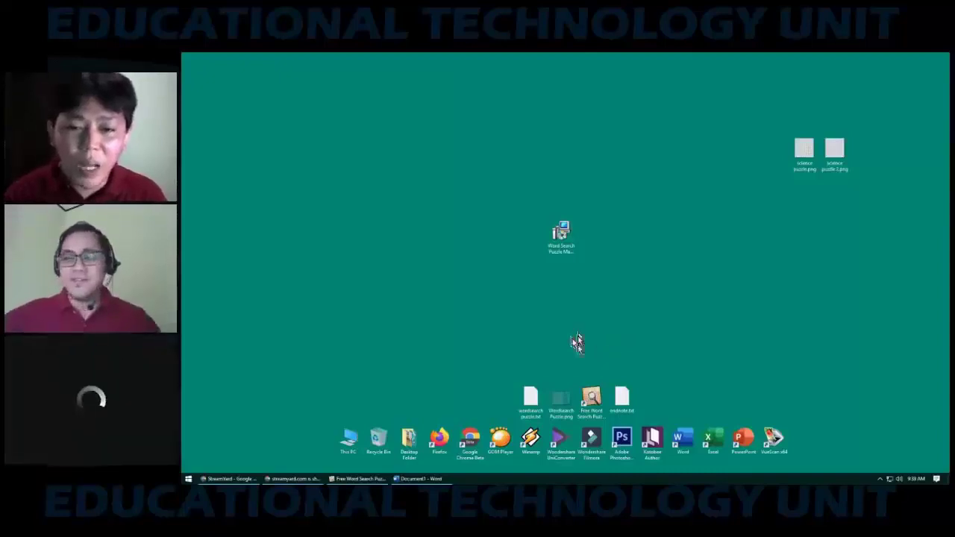
{"action": "left_click", "coordinate": [341, 479]}
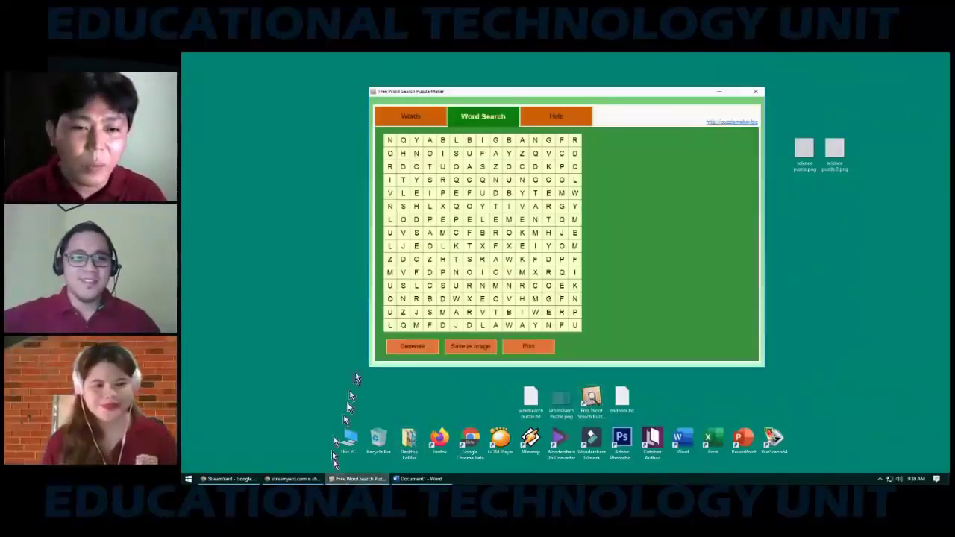